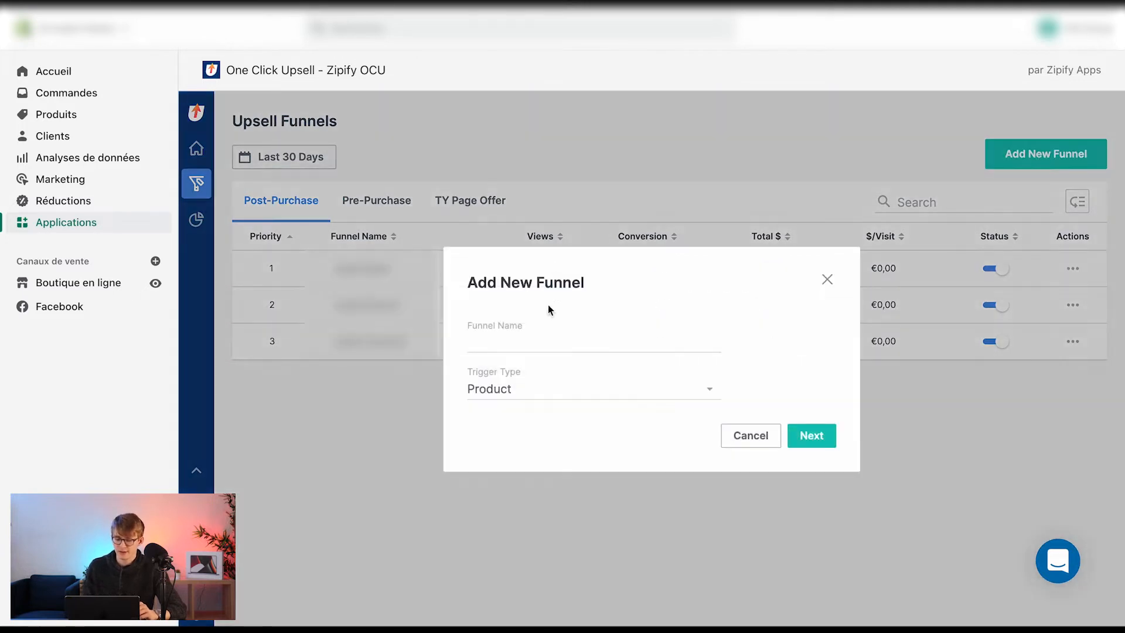
# Create a new upsell funnel named "Test video" with the trigger type set to All Products
pyautogui.click(549, 344)
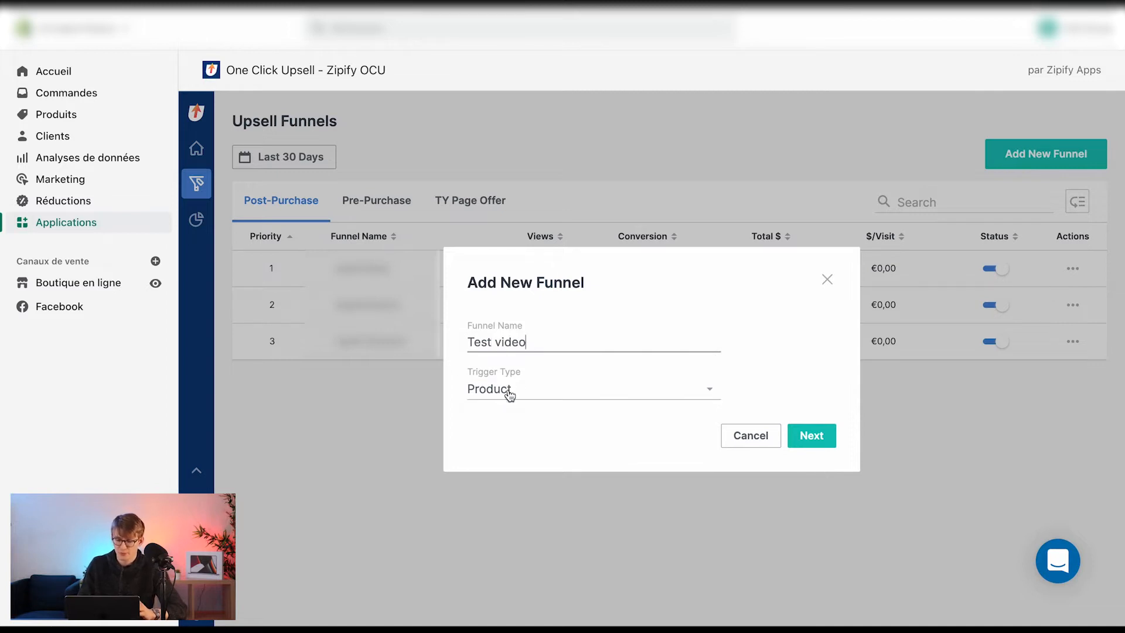
pyautogui.click(509, 393)
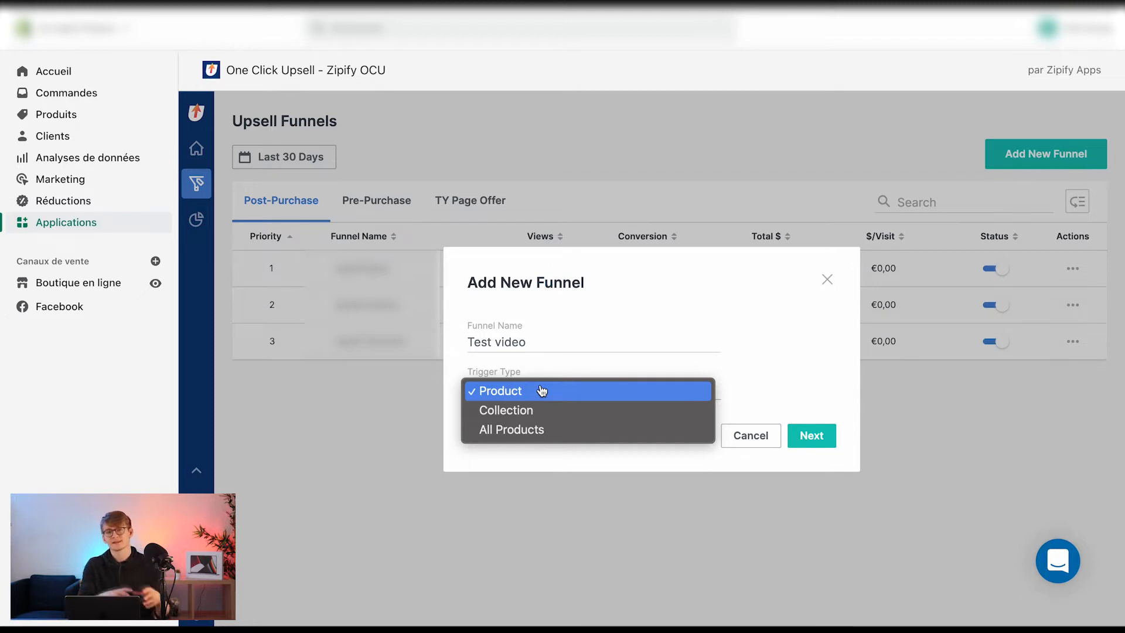
pyautogui.click(526, 431)
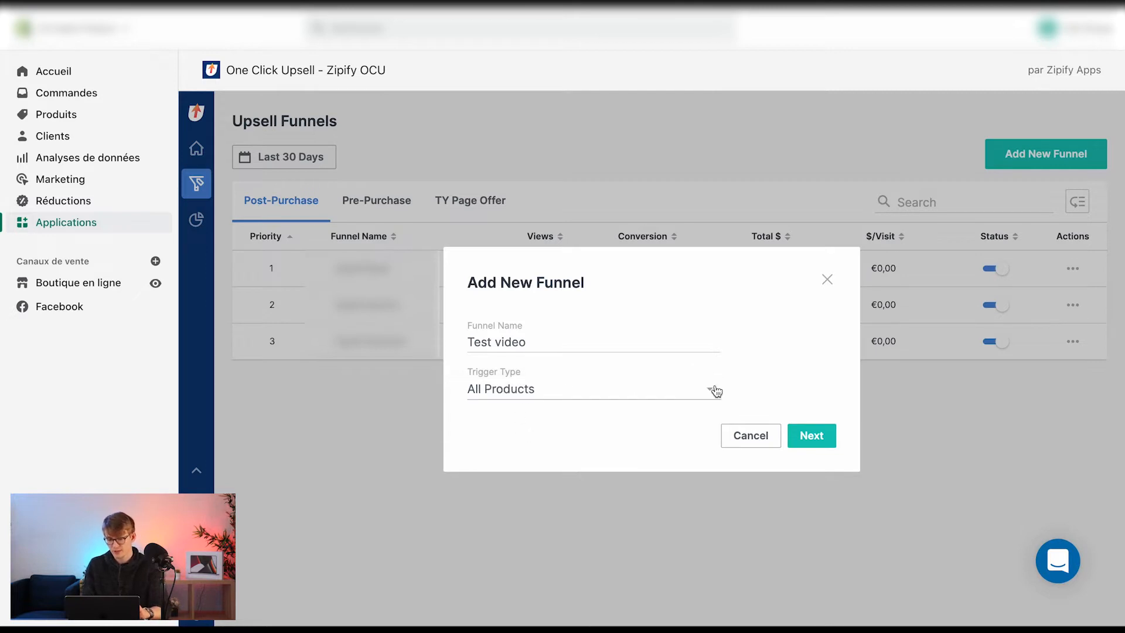
pyautogui.click(812, 435)
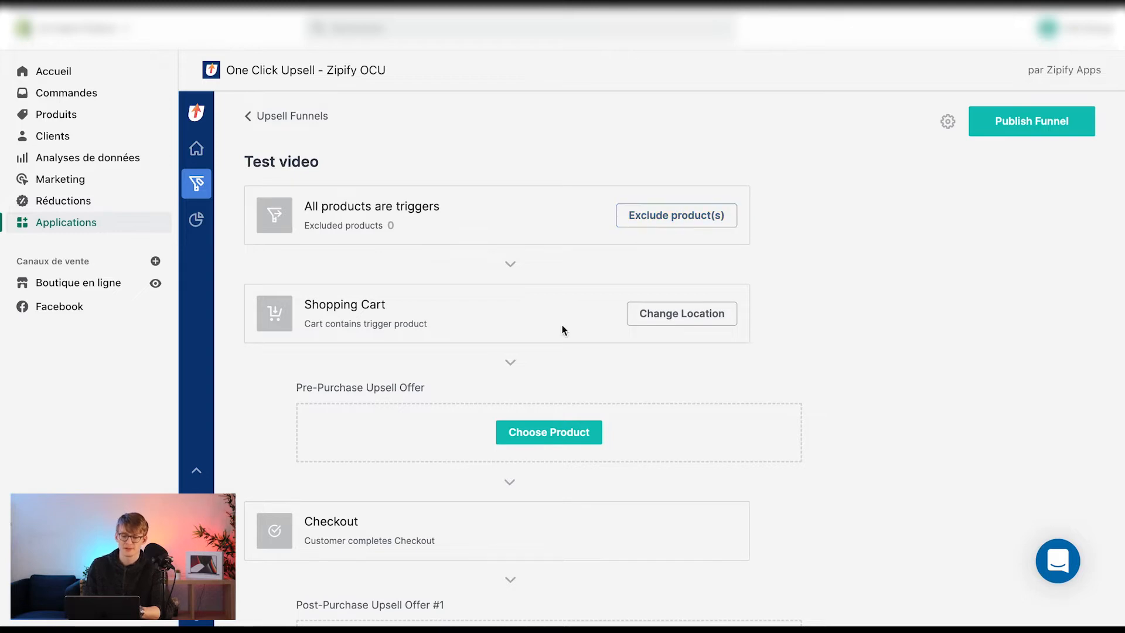
# Add the product A-TEST as a single-product offer in Post-Purchase Upsell Offer #1
pyautogui.scroll(-2, 539, 396)
pyautogui.moveTo(296, 312); pyautogui.dragTo(411, 312)
pyautogui.scroll(-2, 452, 314)
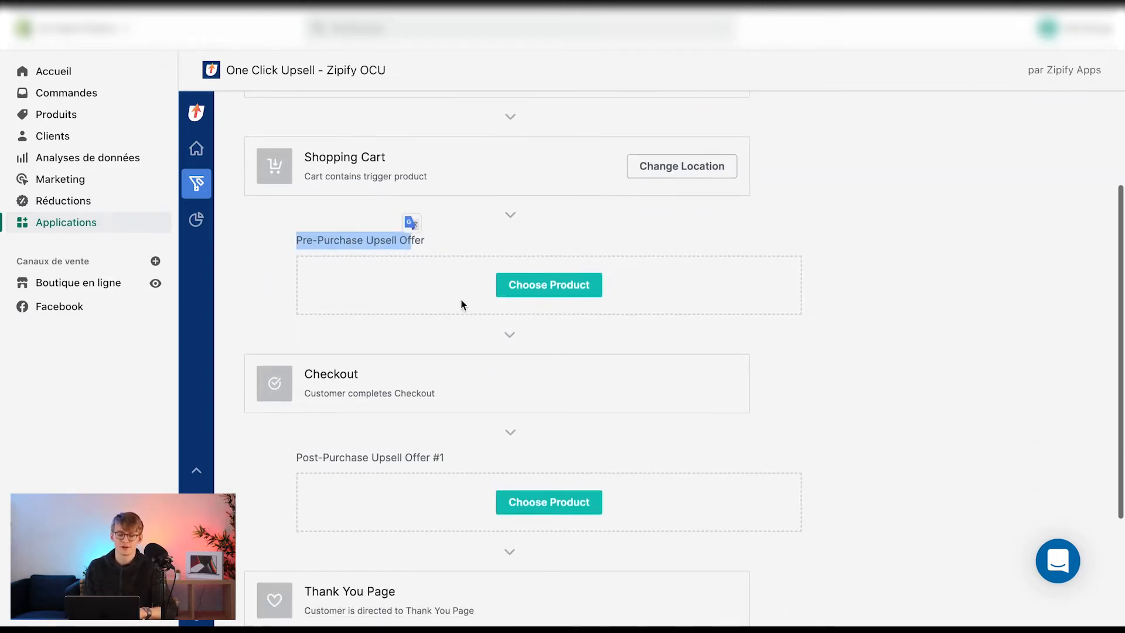
pyautogui.scroll(-4, 430, 381)
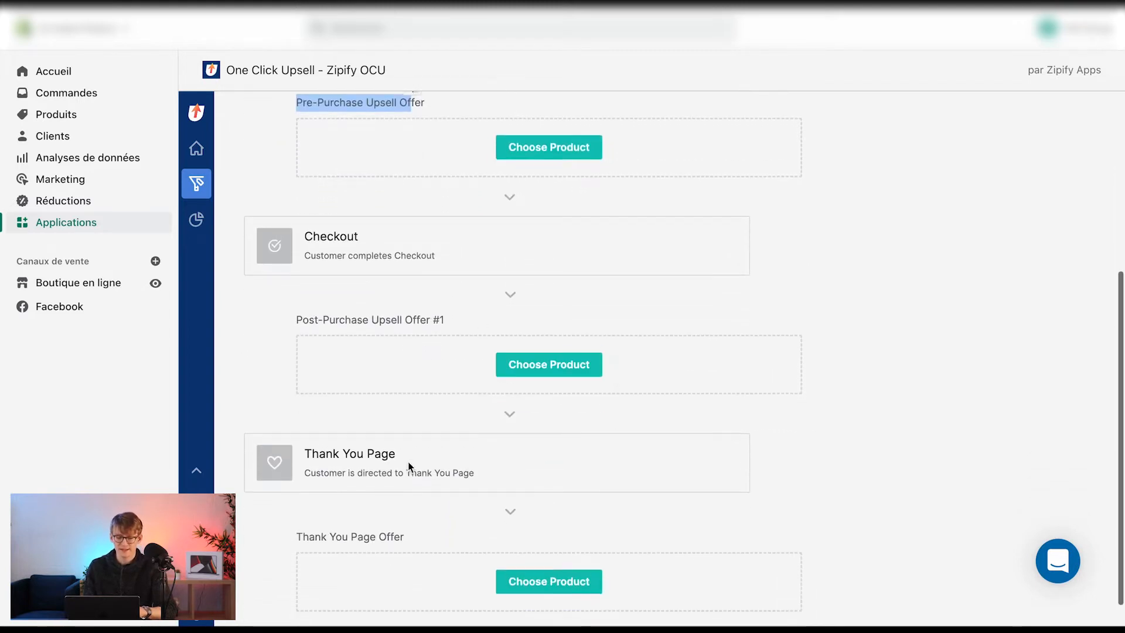
pyautogui.click(343, 288)
pyautogui.moveTo(300, 309); pyautogui.dragTo(427, 308)
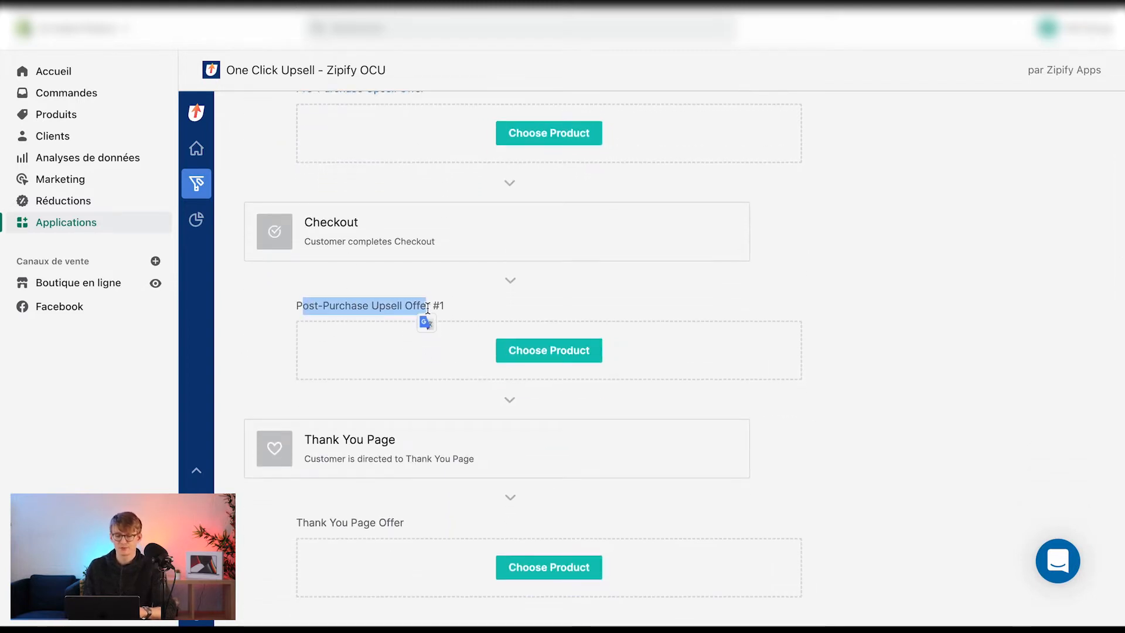
pyautogui.click(548, 350)
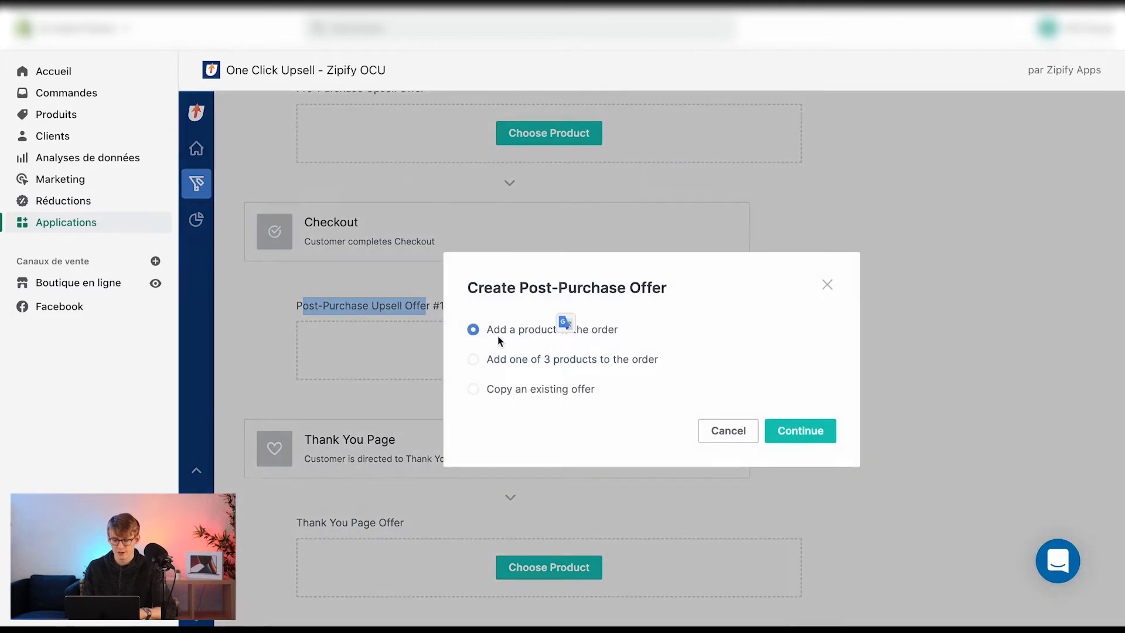
pyautogui.click(488, 333)
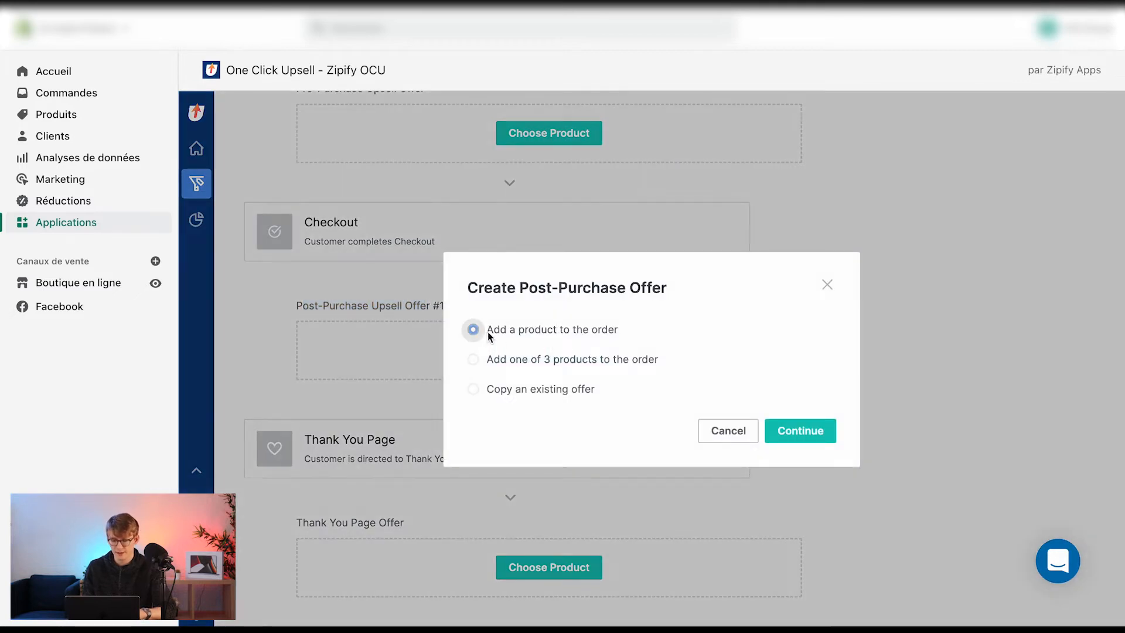
pyautogui.click(830, 440)
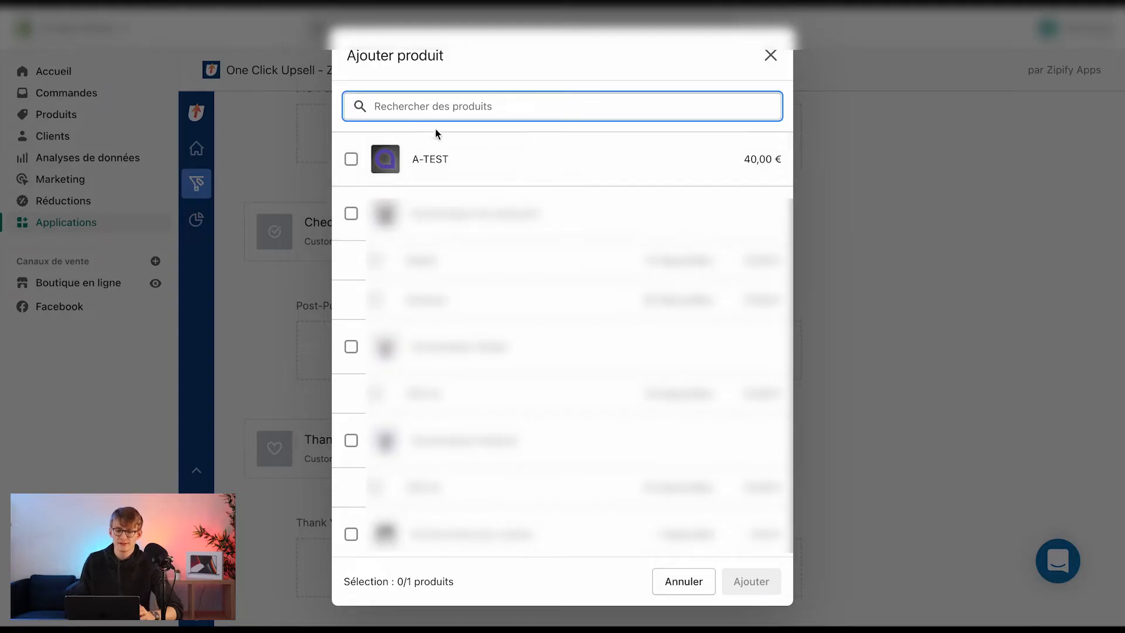
pyautogui.click(445, 162)
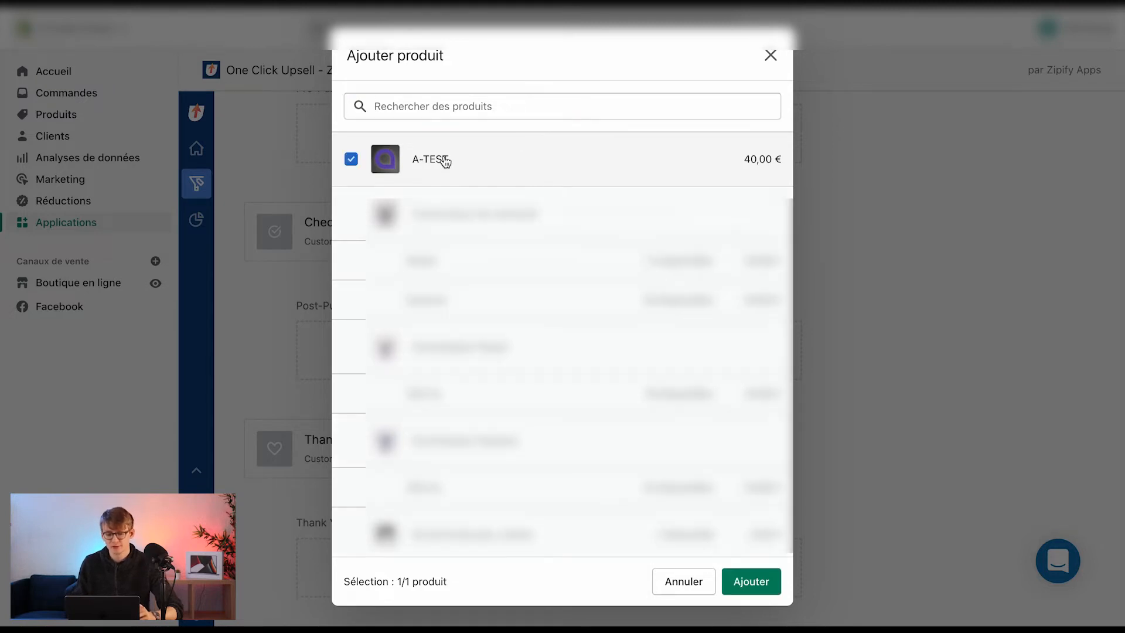
pyautogui.click(747, 582)
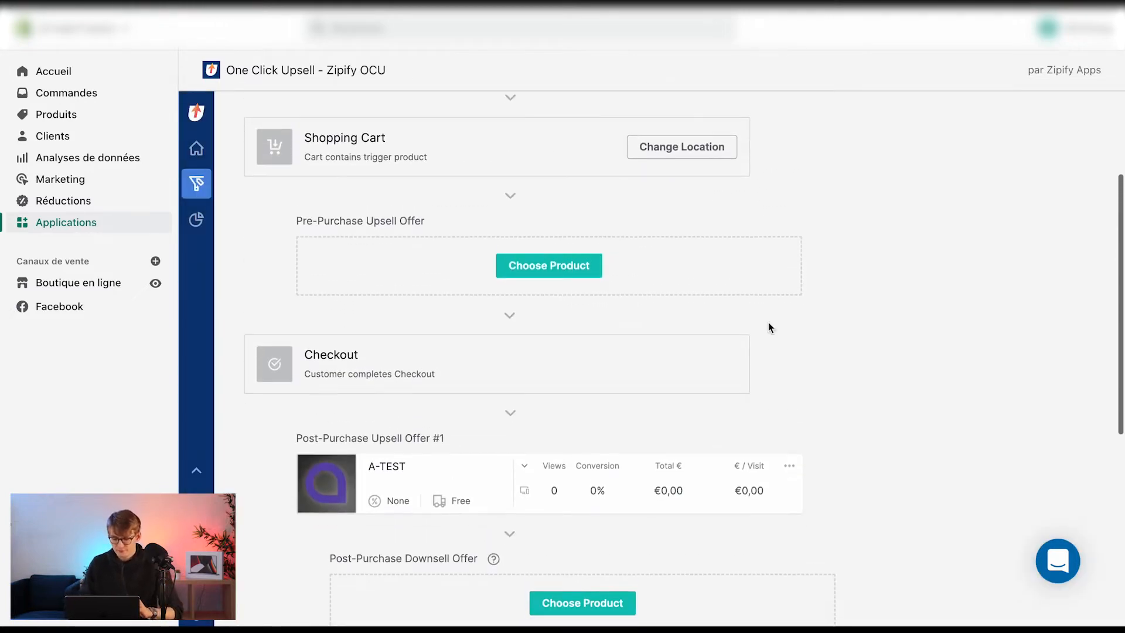
# Open the A-TEST post-purchase offer in the page builder and expand the Incentive 1 section
pyautogui.scroll(-3, 770, 327)
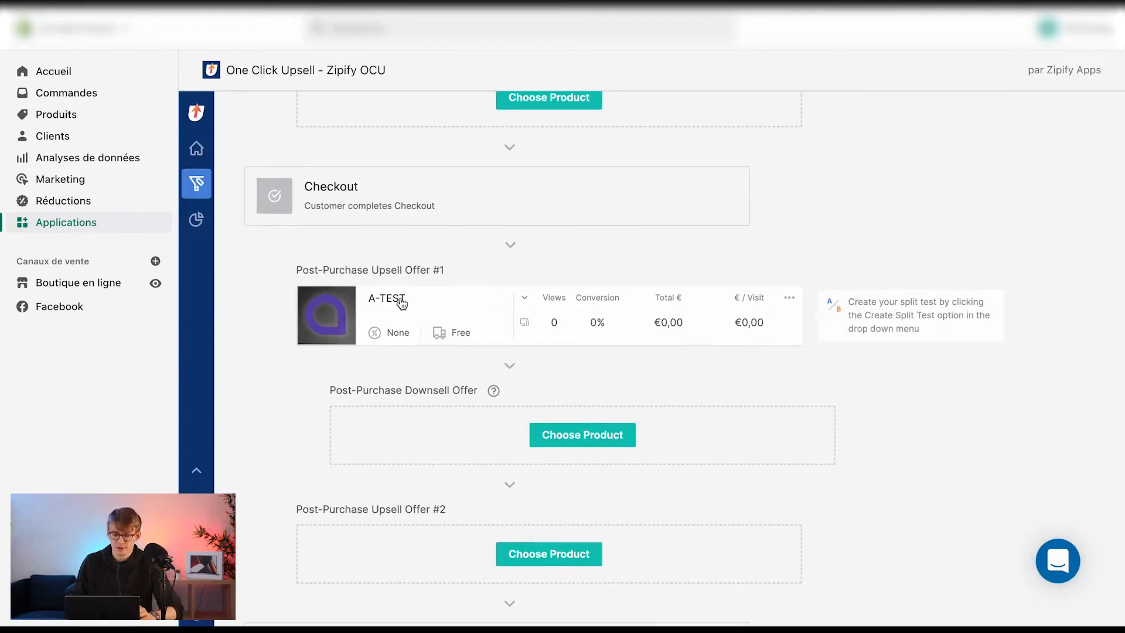
pyautogui.scroll(6, 489, 306)
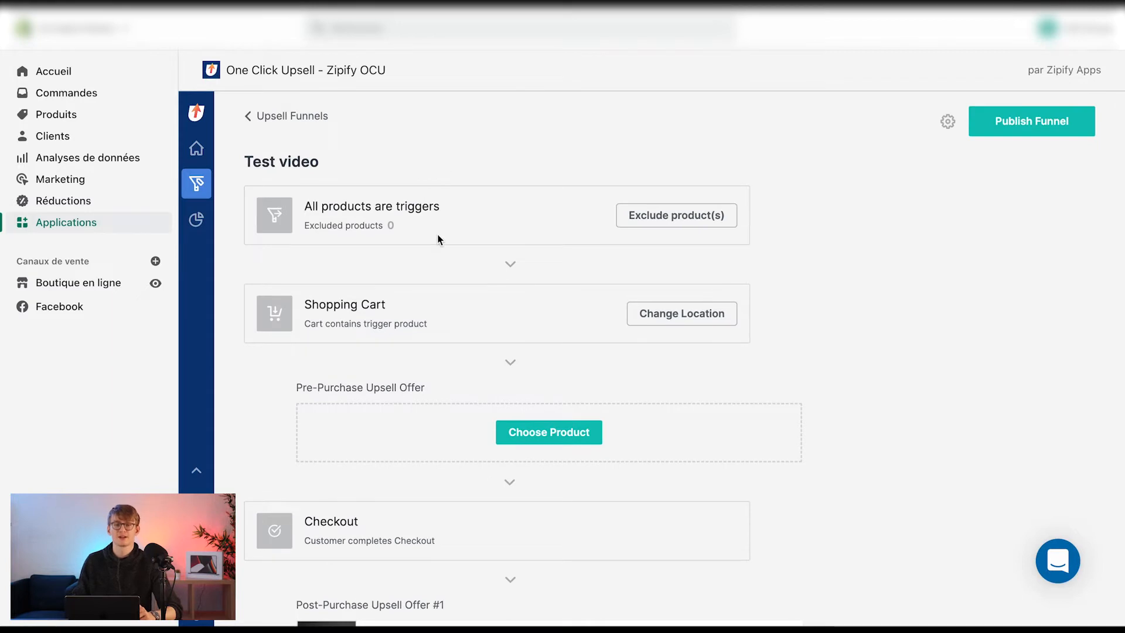
pyautogui.scroll(-5, 438, 239)
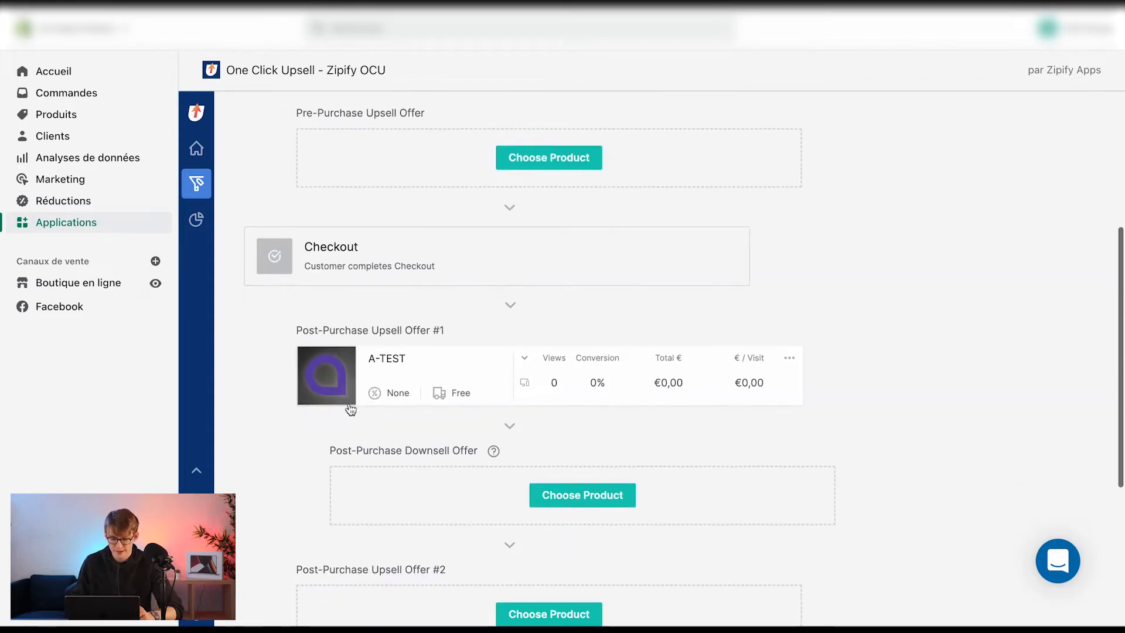
pyautogui.click(464, 359)
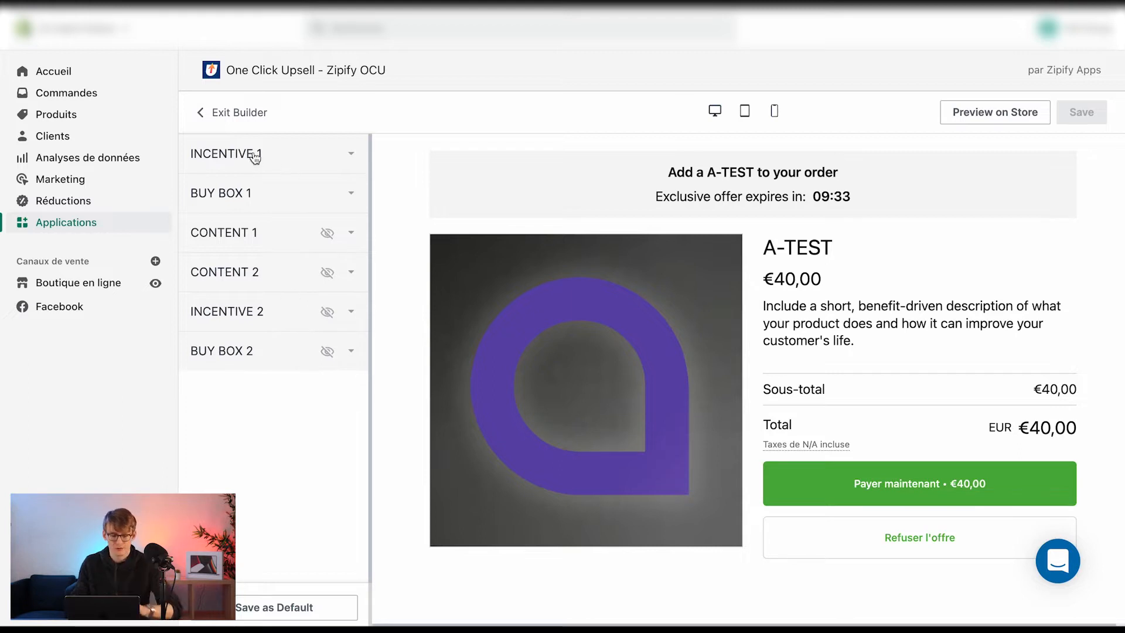
pyautogui.click(278, 155)
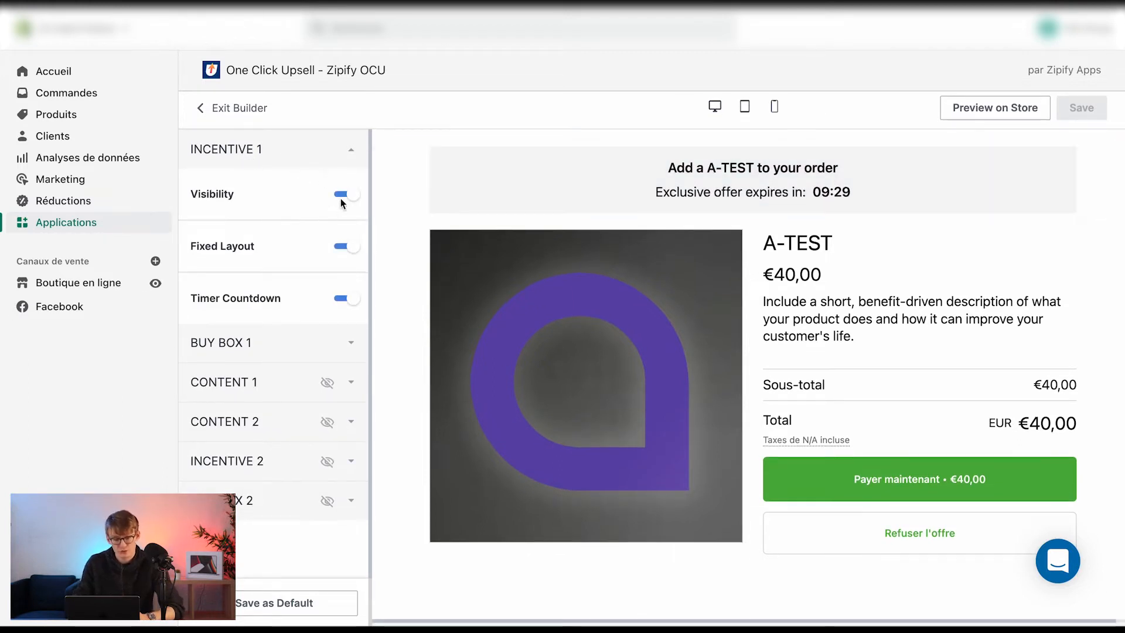
# Inspect the headline text block and its product title variable, closing it without saving
pyautogui.click(724, 168)
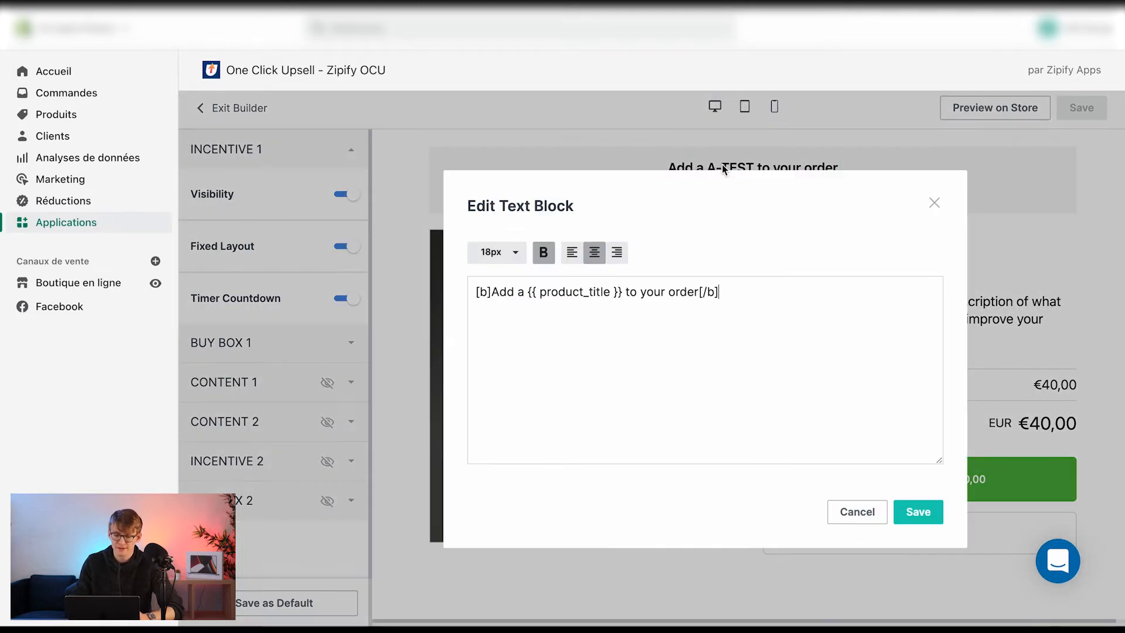
pyautogui.moveTo(480, 293); pyautogui.dragTo(740, 291)
pyautogui.click(730, 293)
pyautogui.click(740, 291)
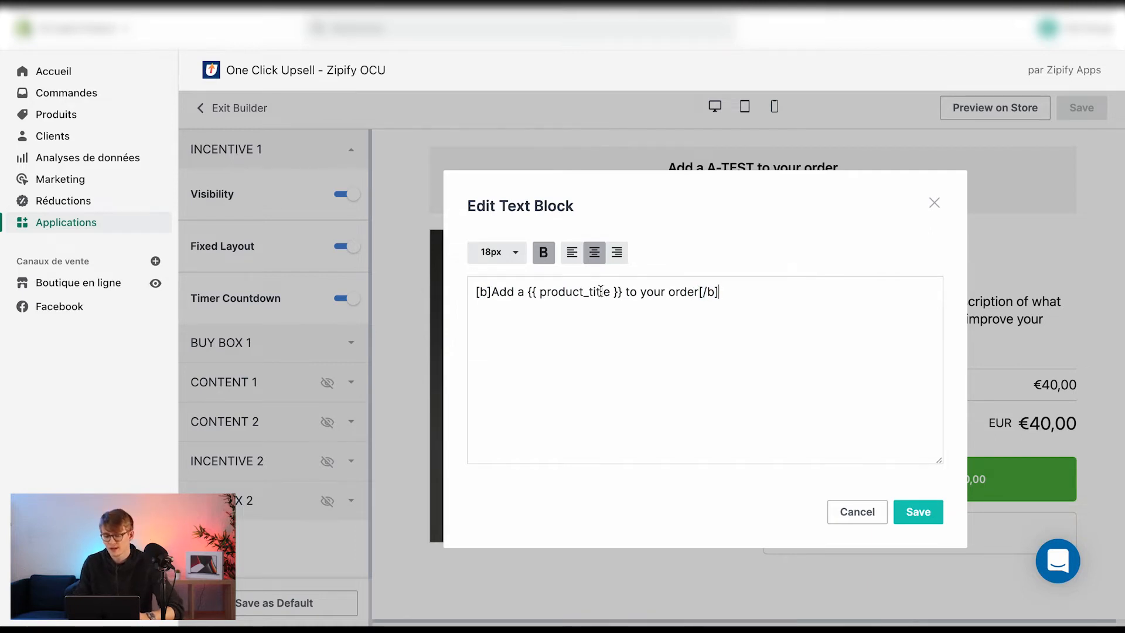
pyautogui.moveTo(528, 291); pyautogui.dragTo(623, 291)
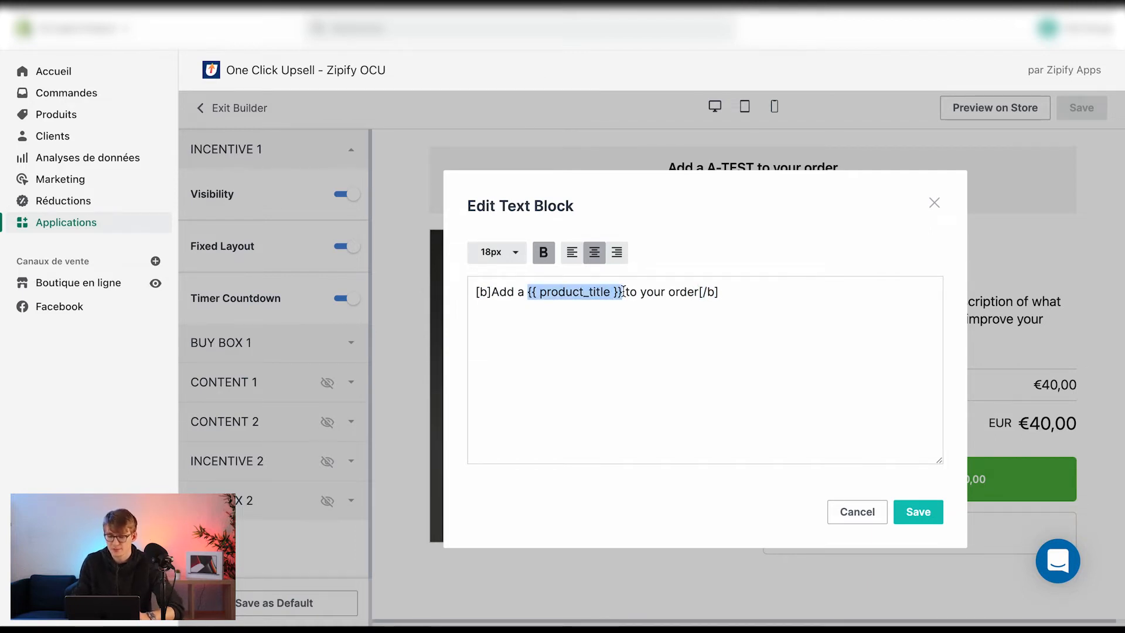
pyautogui.click(935, 204)
pyautogui.click(756, 172)
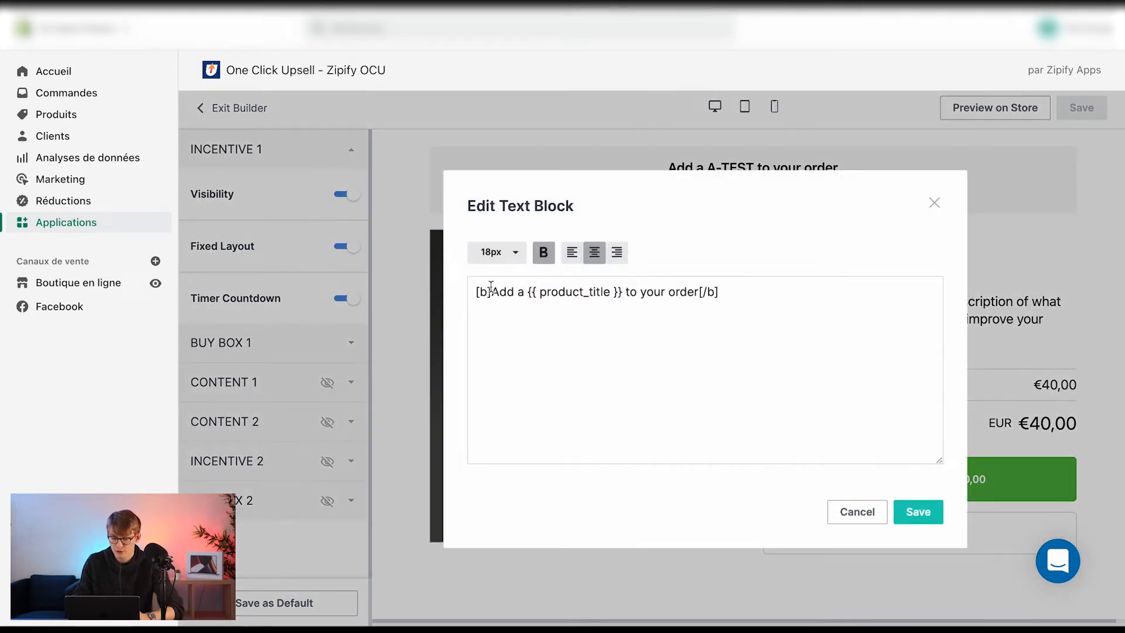
pyautogui.click(935, 202)
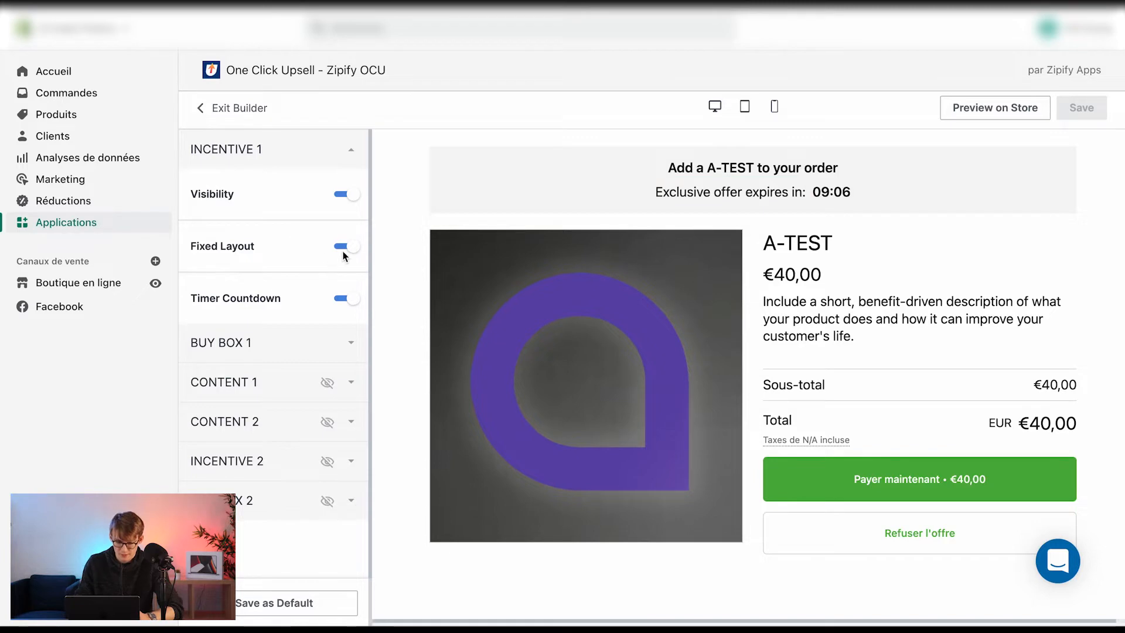
# Toggle the Incentive 1 Visibility and Fixed Layout switches off and back on
pyautogui.click(348, 190)
pyautogui.click(348, 190)
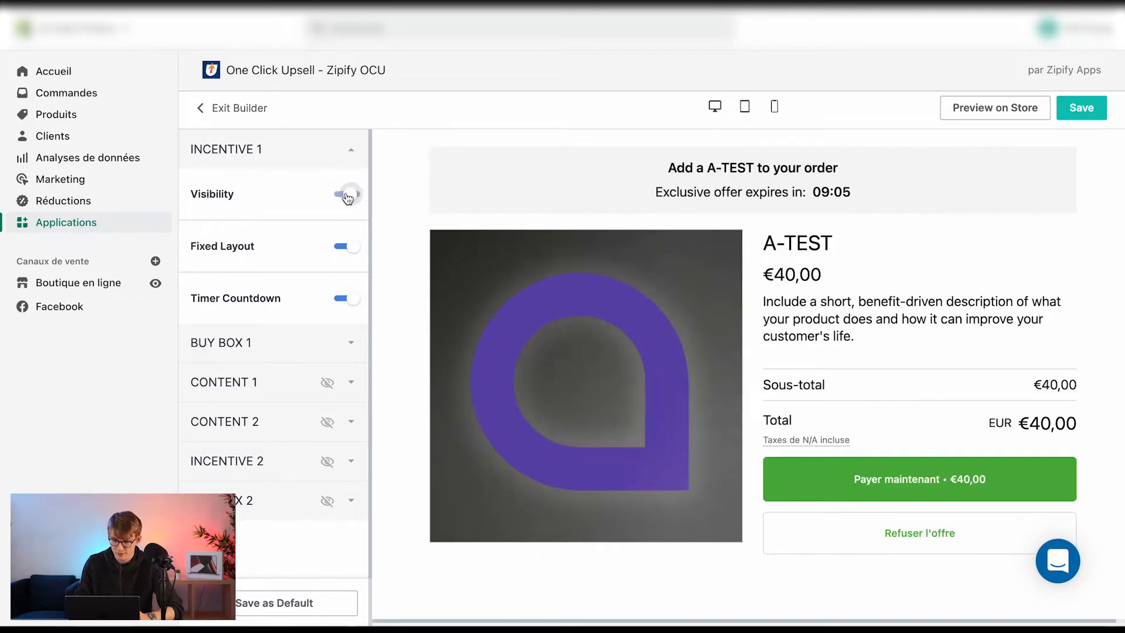
pyautogui.click(348, 247)
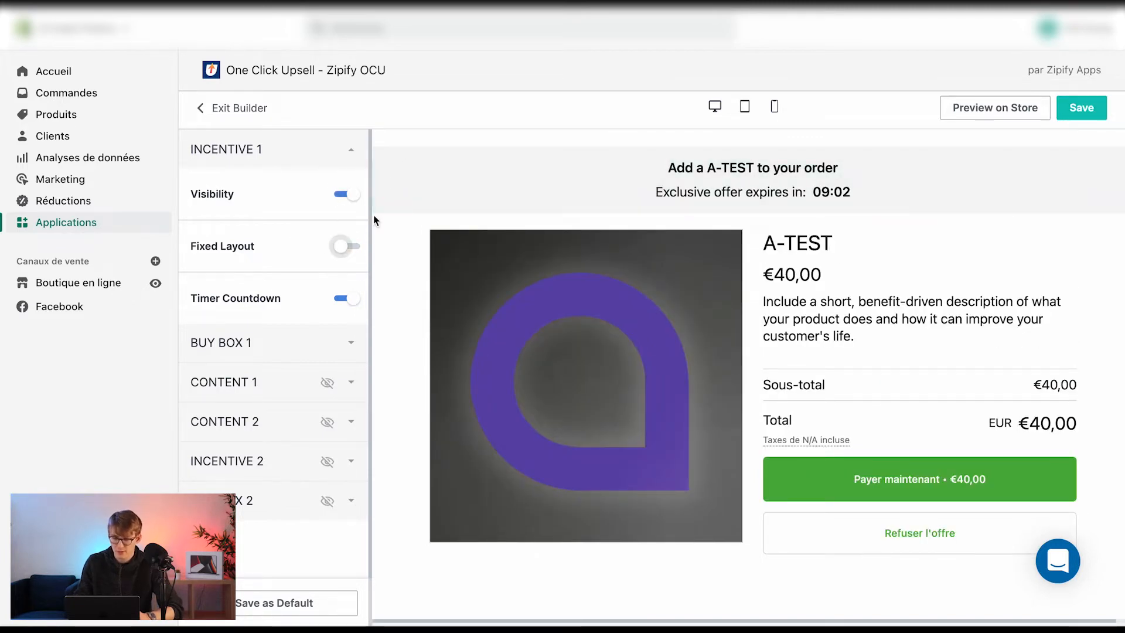
pyautogui.click(339, 248)
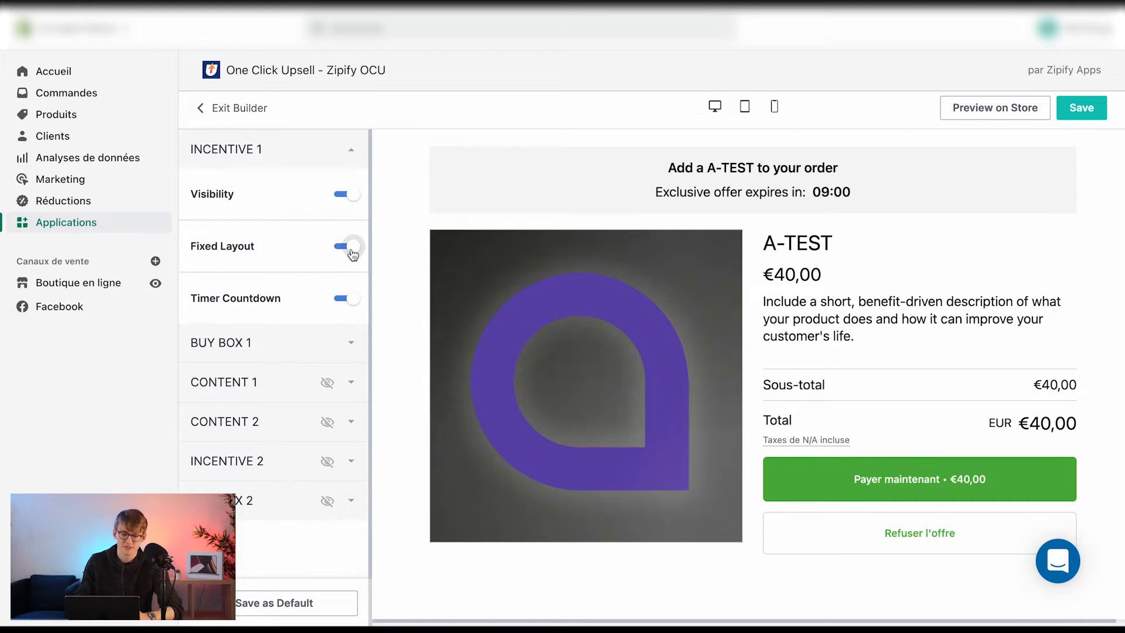
# Expand Buy Box 1, enable Star Rating and set its value to 4.8
pyautogui.click(328, 345)
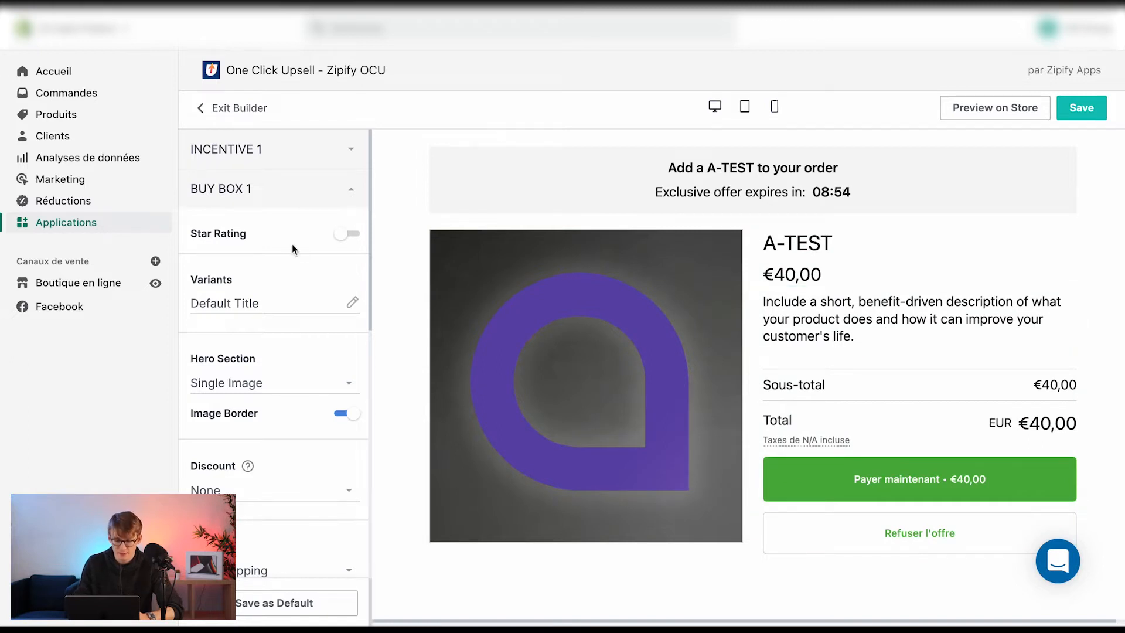
pyautogui.click(347, 233)
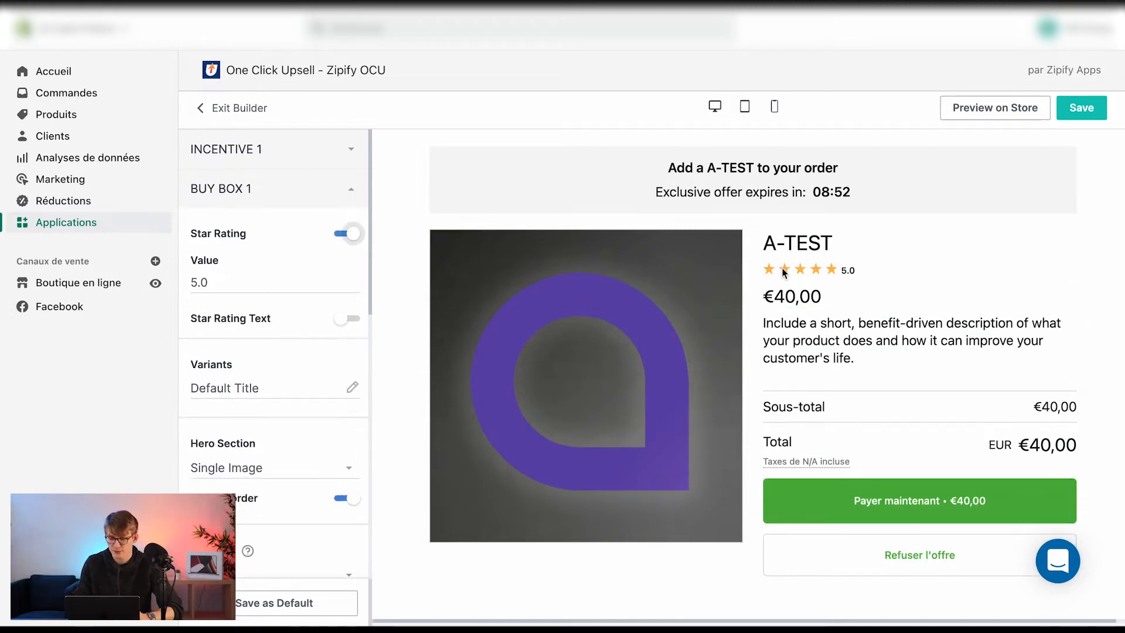
pyautogui.moveTo(249, 285); pyautogui.dragTo(161, 288)
pyautogui.write('4.7')
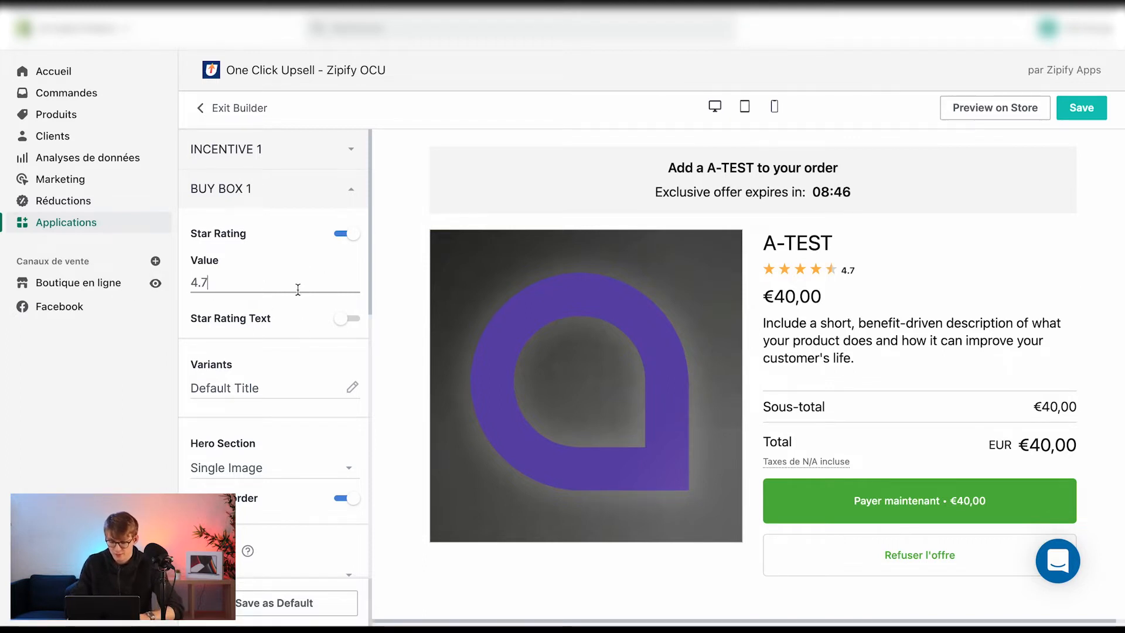
pyautogui.press('BackSpace')
pyautogui.write('8')
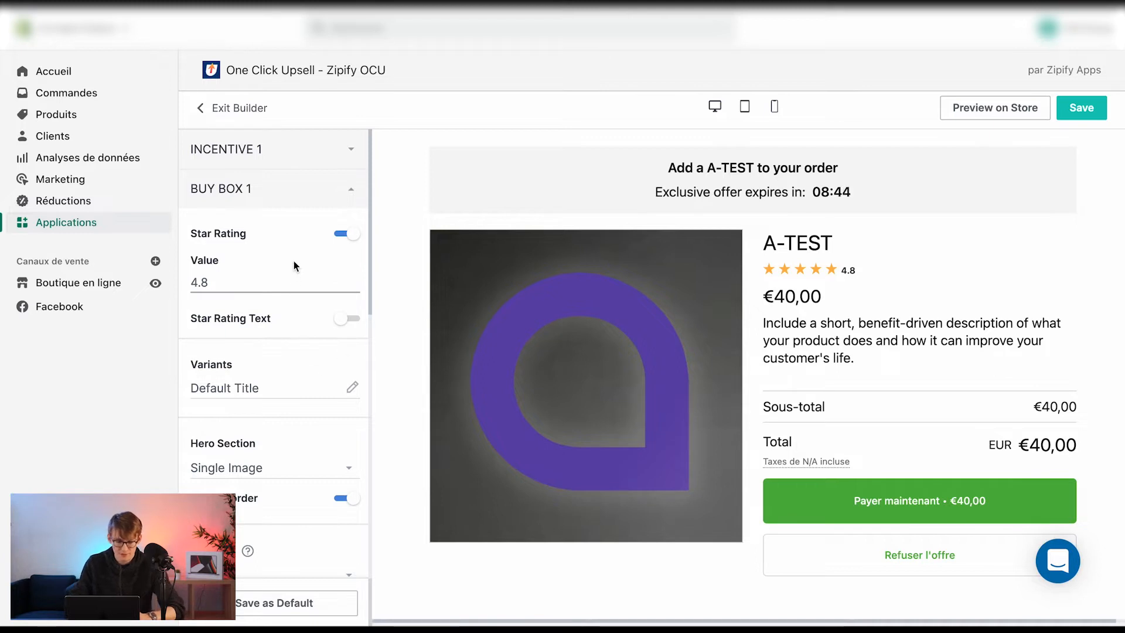
# Enable the star rating text and set its Best Seller label colour to green
pyautogui.click(347, 318)
pyautogui.click(885, 270)
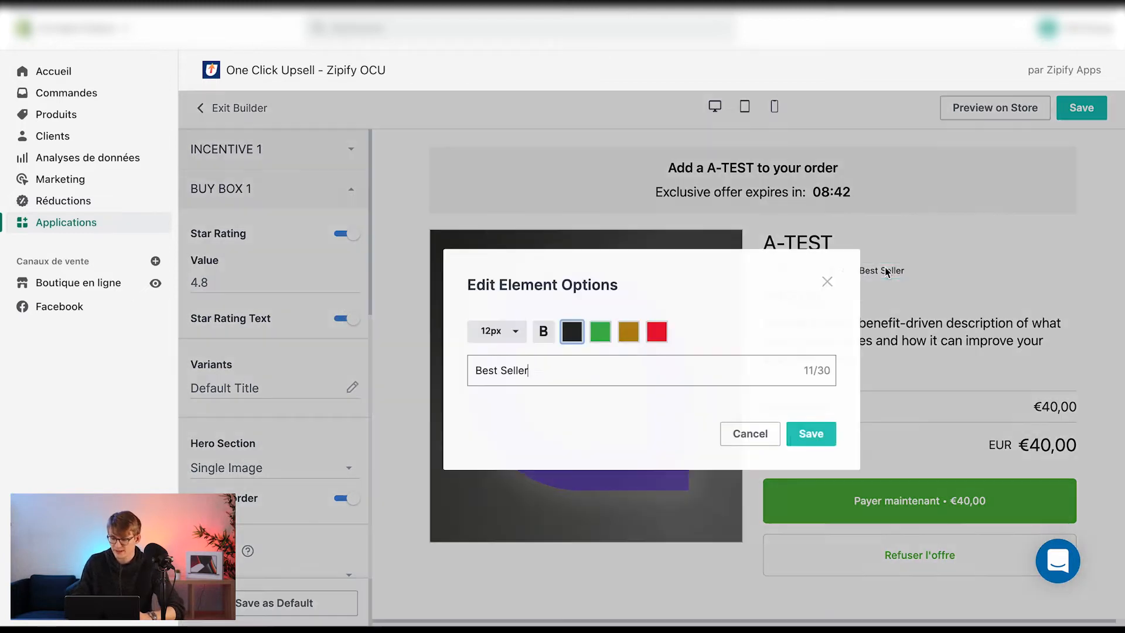
pyautogui.click(600, 333)
pyautogui.doubleClick(596, 369)
pyautogui.tripleClick(595, 369)
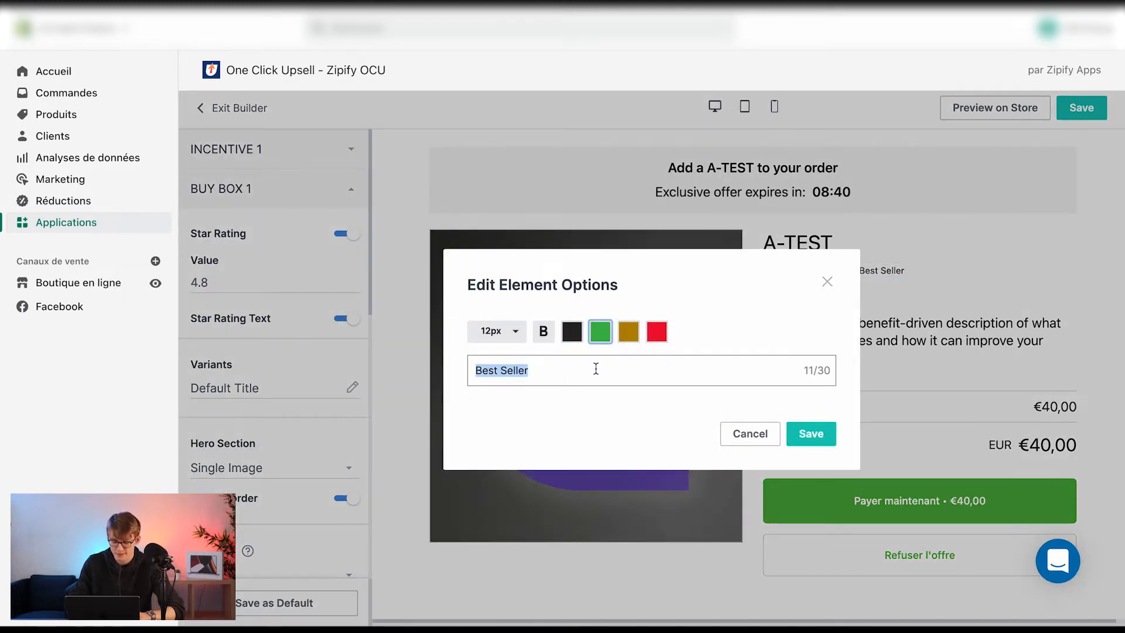
pyautogui.click(797, 432)
# Replace the product description text with three lines: "- Bénéfice 1", "- Bénéfice 2", "- Bénéfice 3"
pyautogui.scroll(-2, 258, 290)
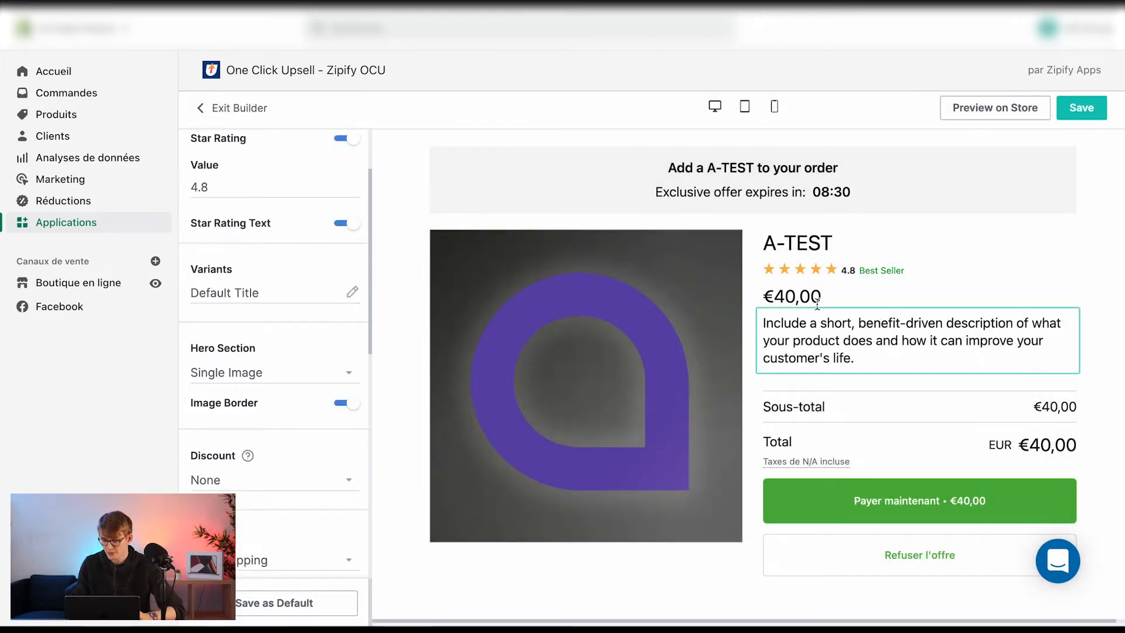
pyautogui.click(816, 334)
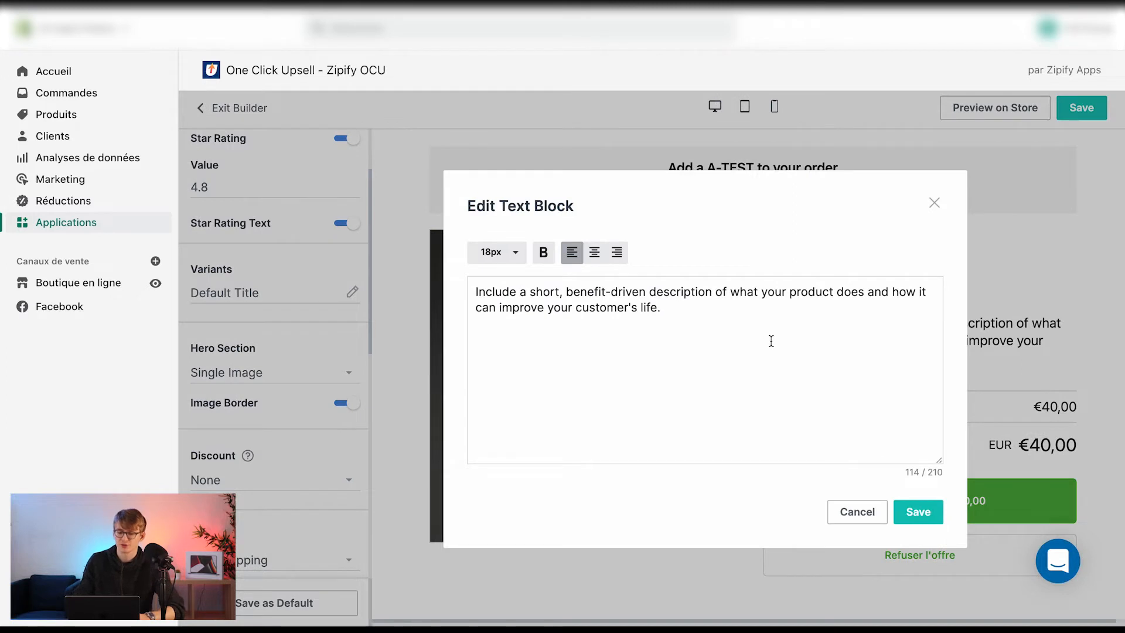
pyautogui.moveTo(768, 342); pyautogui.dragTo(462, 278)
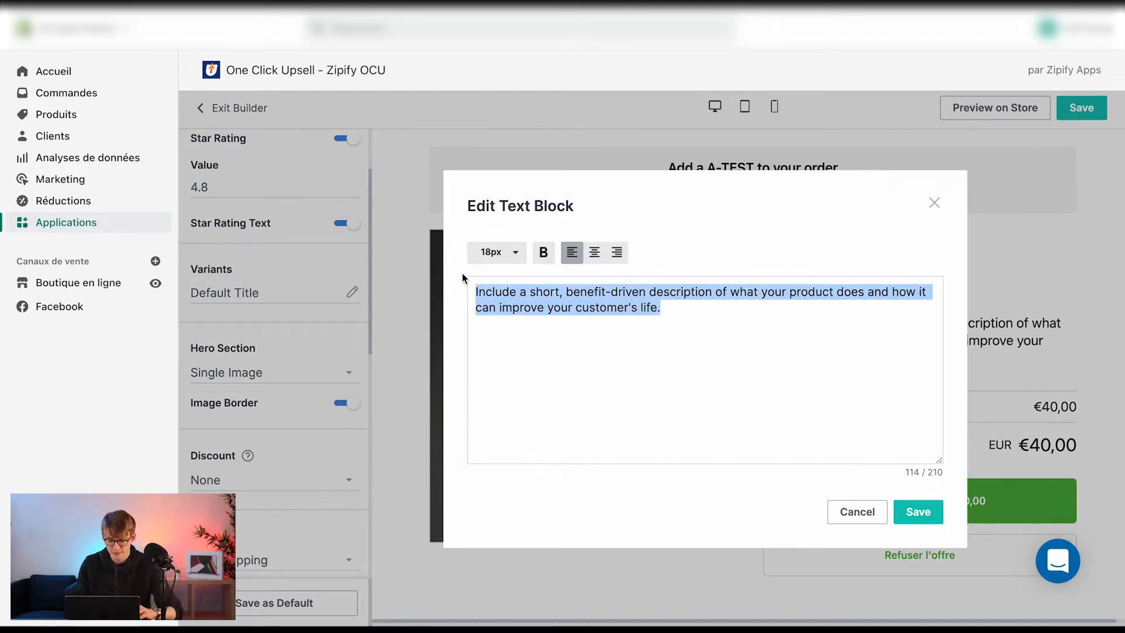
pyautogui.write('- ')
pyautogui.write('Bénéfice 1 ')
pyautogui.write('- Bénéfice ')
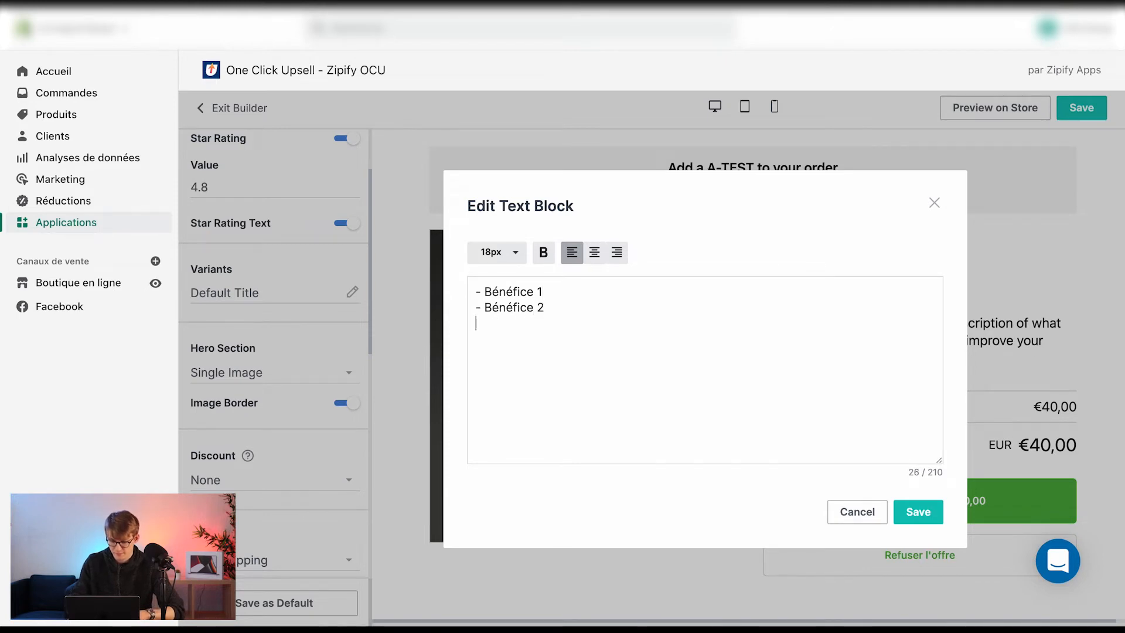
pyautogui.write('2')
pyautogui.press('Return')
pyautogui.write('- Bénéfice 3')
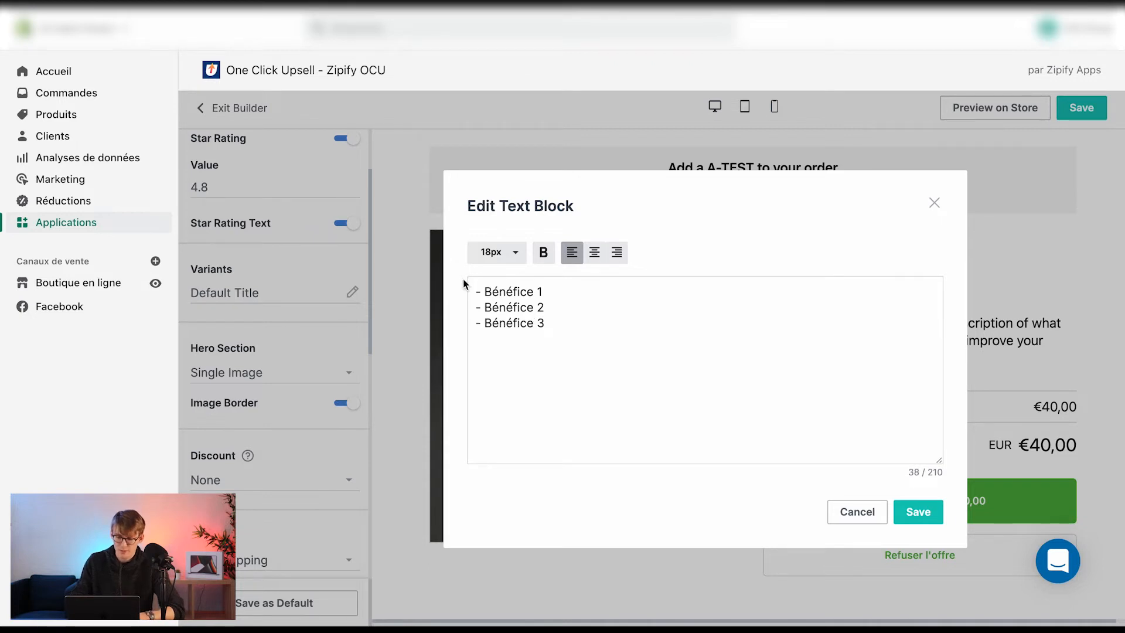
# Replace each line's dash with a ✓ check mark symbol and save the description block
pyautogui.moveTo(486, 291); pyautogui.dragTo(470, 291)
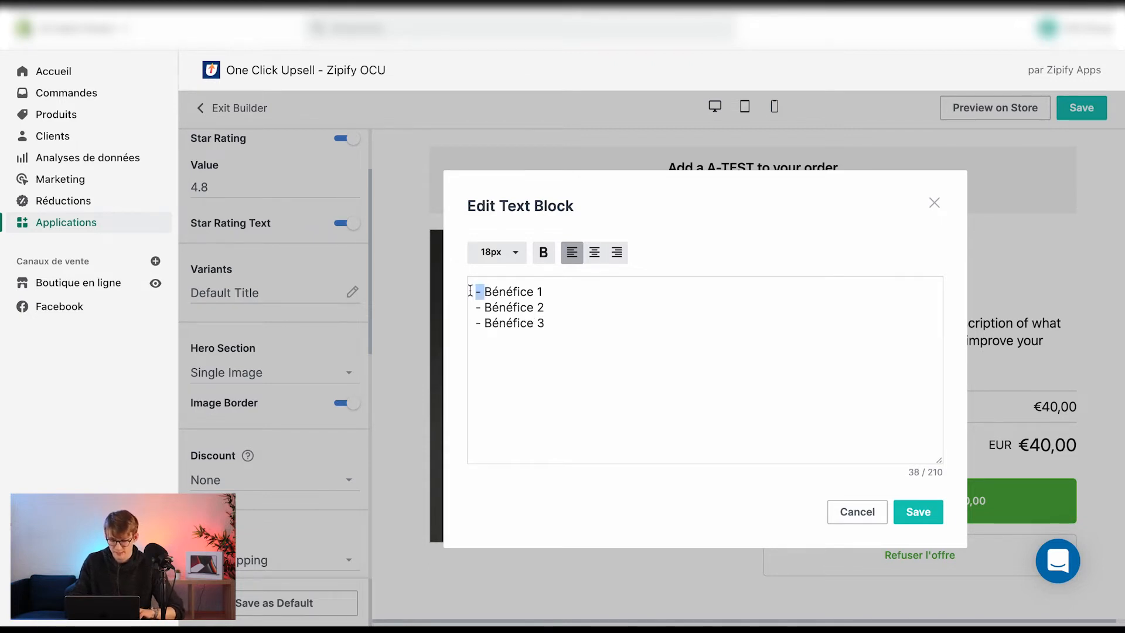
pyautogui.press('ctrl+super+space')
pyautogui.click(460, 368)
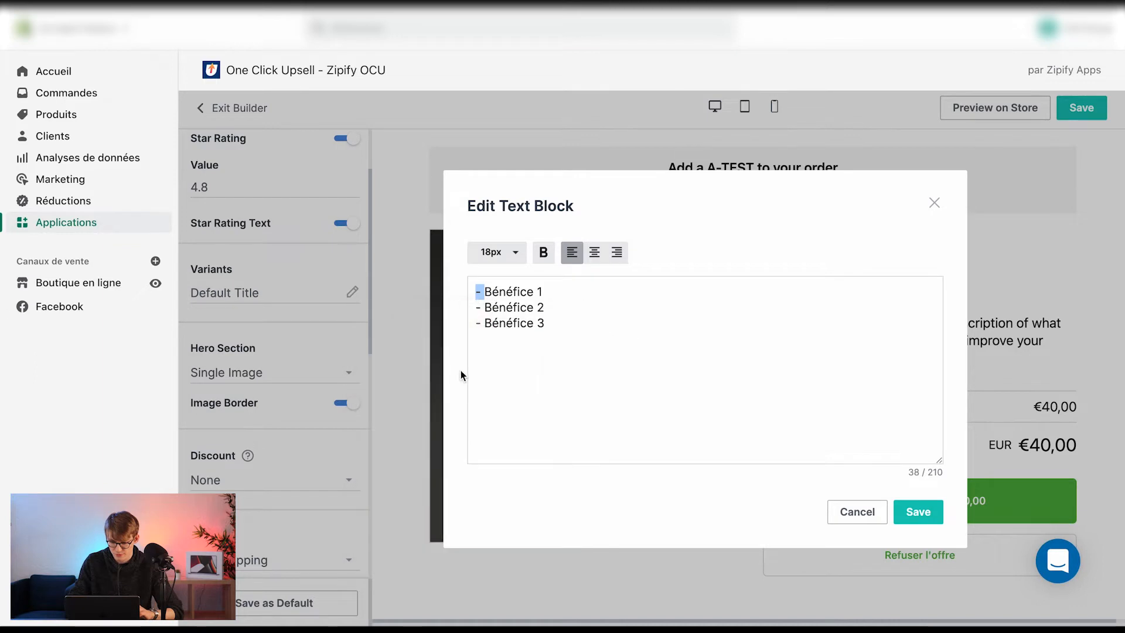
pyautogui.hotkey('ctrl', 'c')
pyautogui.moveTo(481, 307); pyautogui.dragTo(475, 307)
pyautogui.hotkey('ctrl', 'v')
pyautogui.click(484, 323)
pyautogui.press('BackSpace')
pyautogui.hotkey('ctrl', 'v')
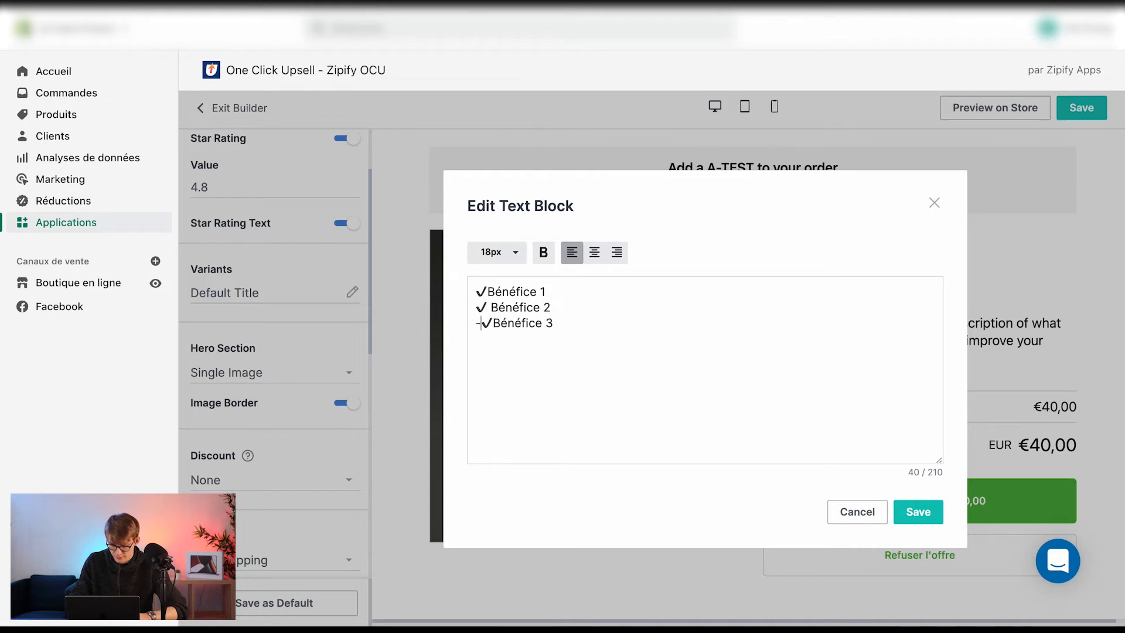
pyautogui.press('BackSpace')
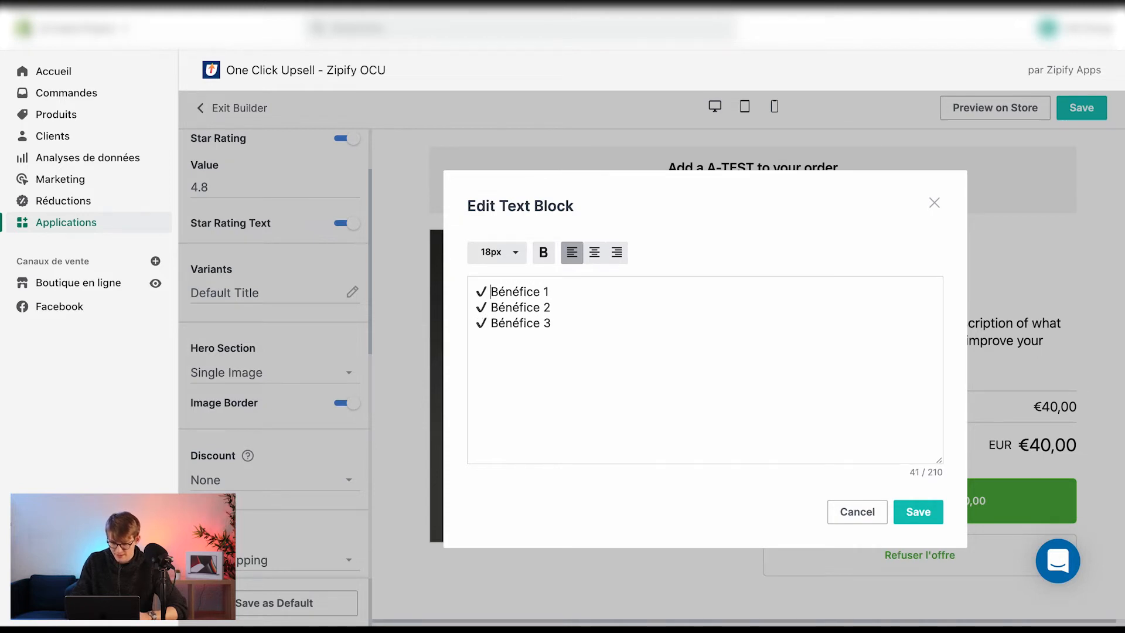
pyautogui.click(918, 512)
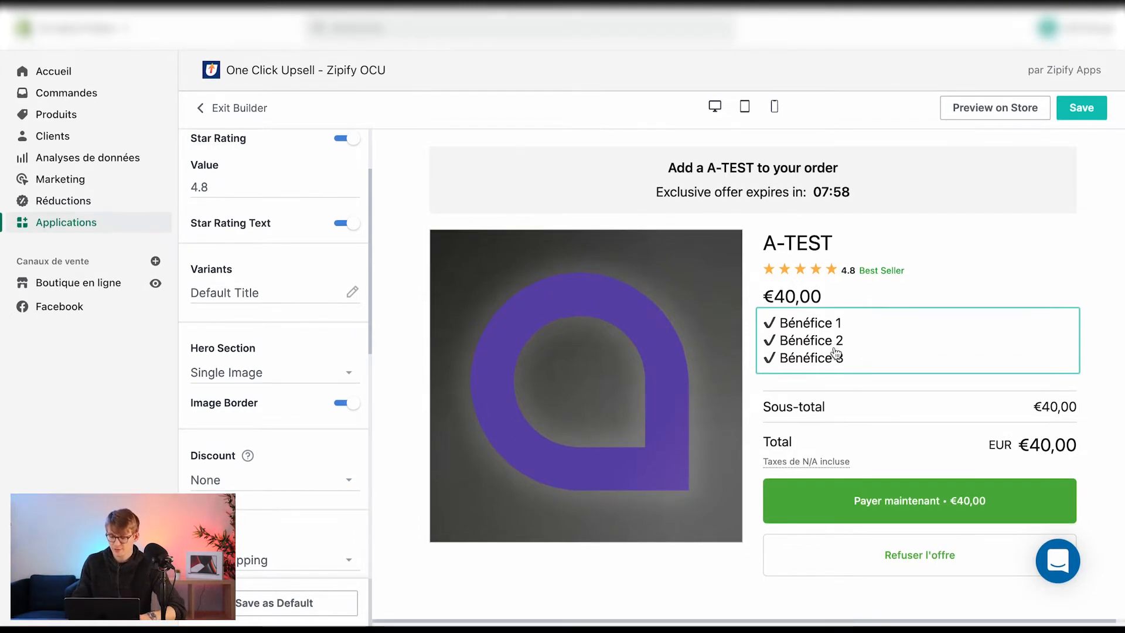
pyautogui.click(252, 378)
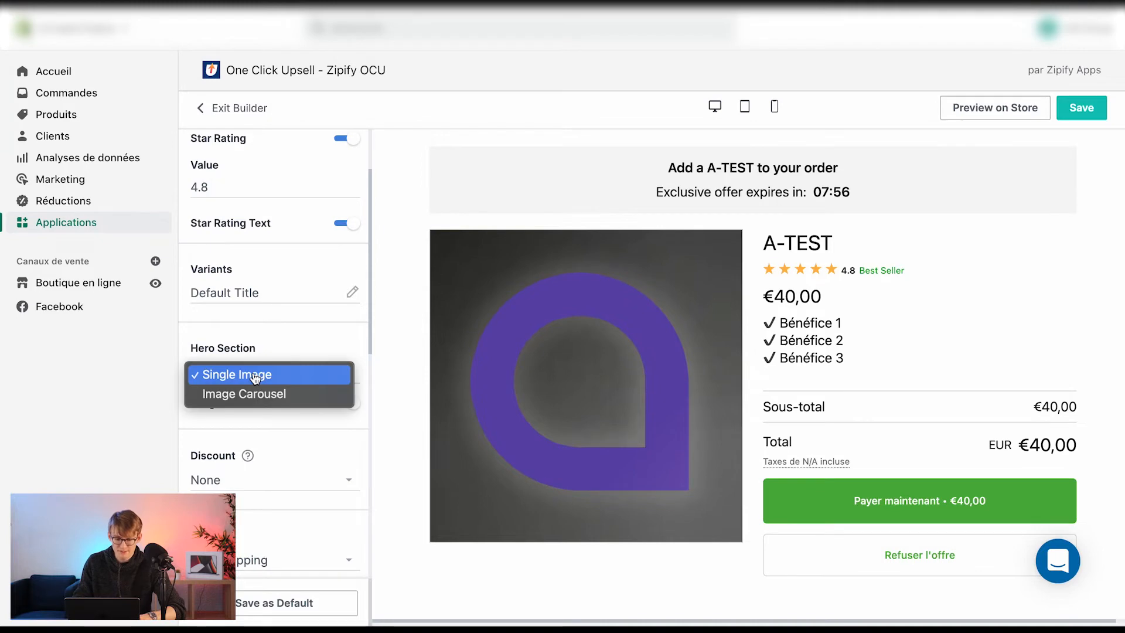
pyautogui.click(257, 404)
pyautogui.click(271, 374)
pyautogui.click(276, 354)
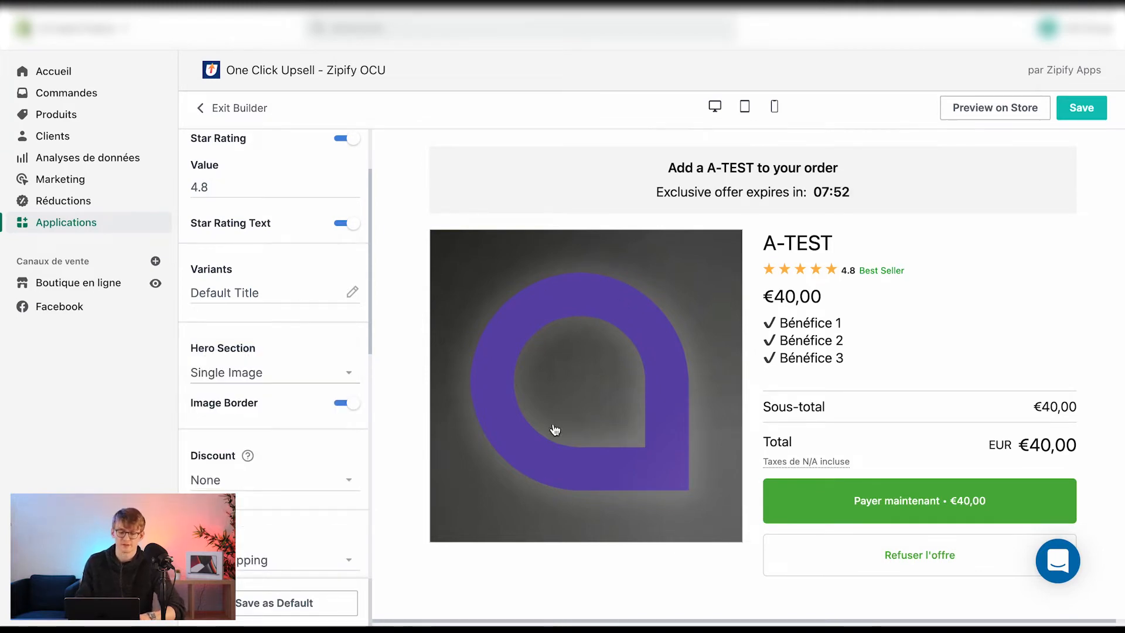
# Set the Buy Box discount type to Fixed amount with a value of 10
pyautogui.scroll(-1, 263, 404)
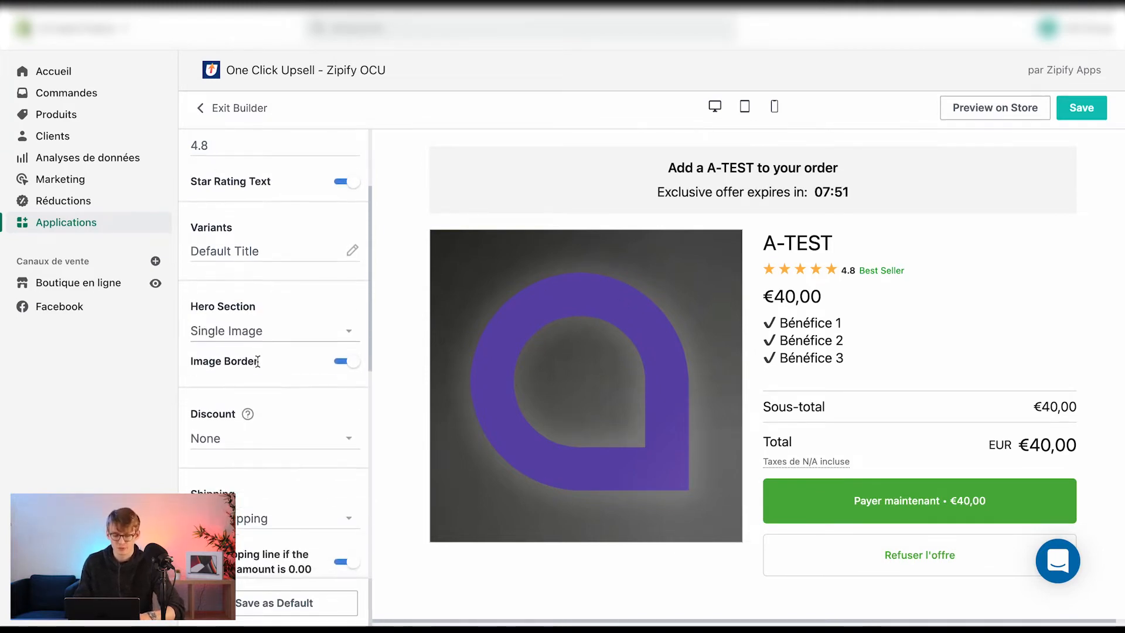
pyautogui.click(246, 448)
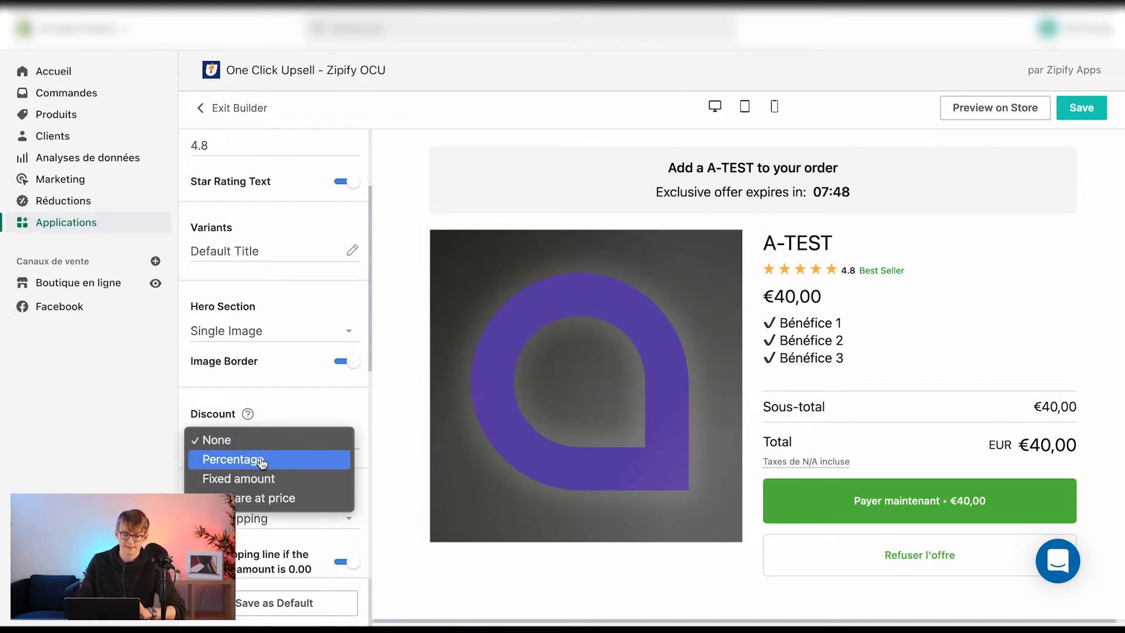
pyautogui.click(238, 498)
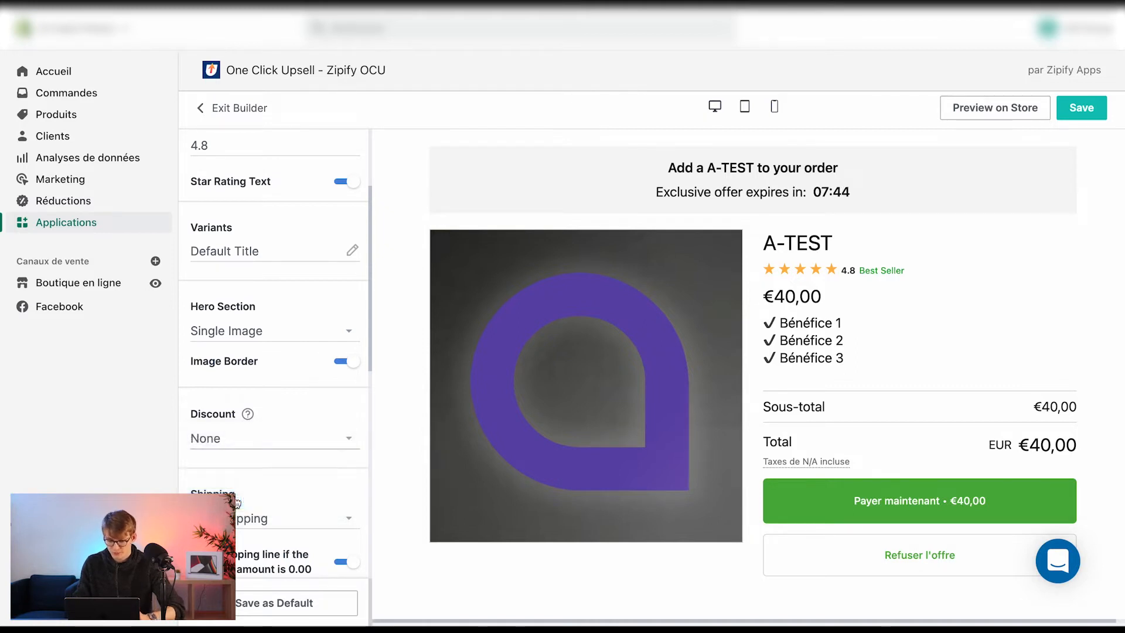
pyautogui.click(290, 445)
pyautogui.click(292, 443)
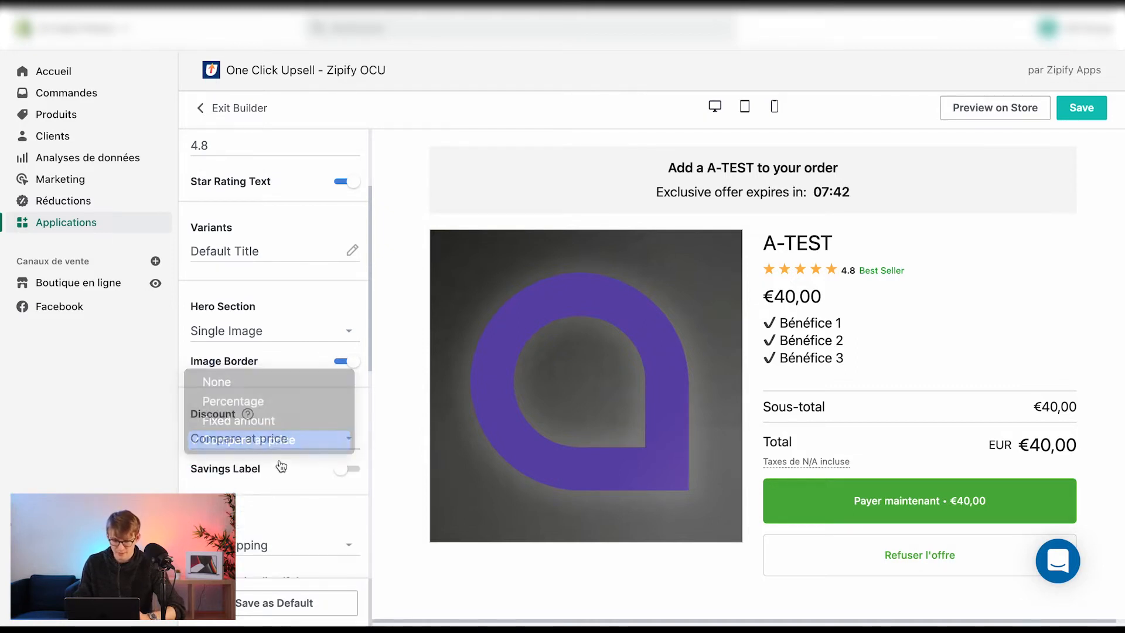
pyautogui.scroll(-2, 310, 410)
pyautogui.click(349, 384)
pyautogui.click(346, 385)
pyautogui.click(347, 352)
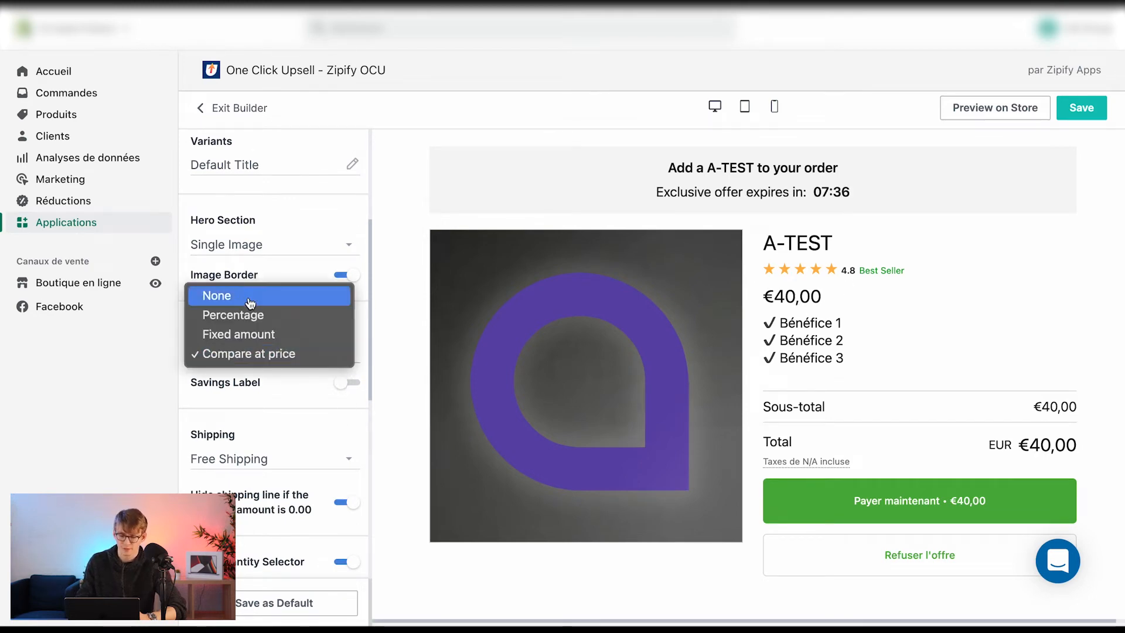
pyautogui.click(245, 334)
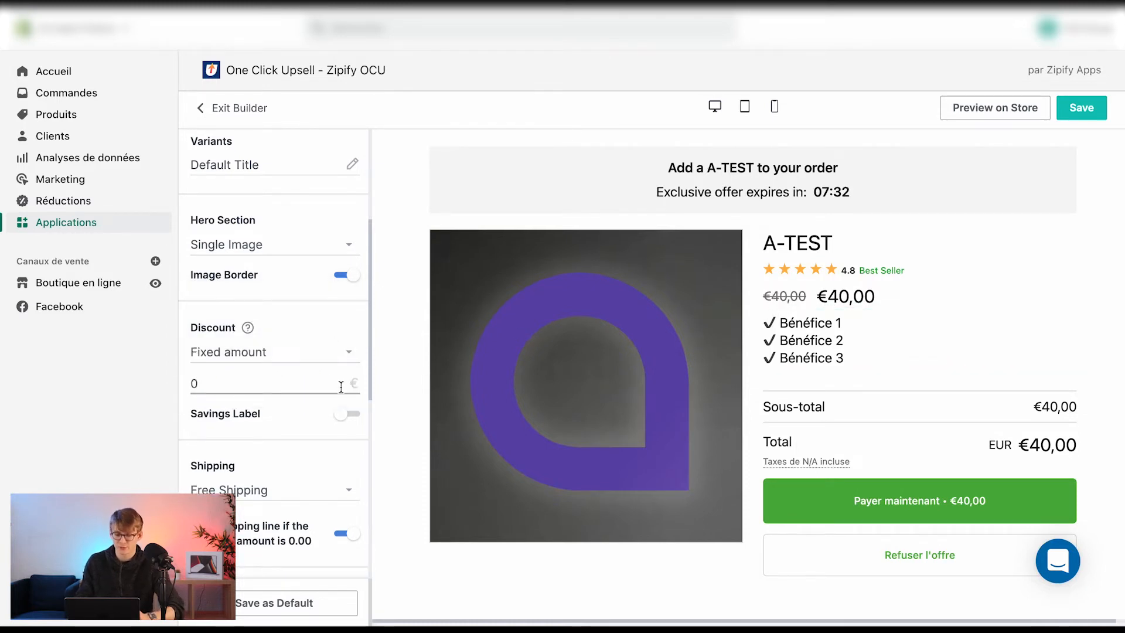
pyautogui.click(283, 383)
pyautogui.press('BackSpace')
pyautogui.write('10')
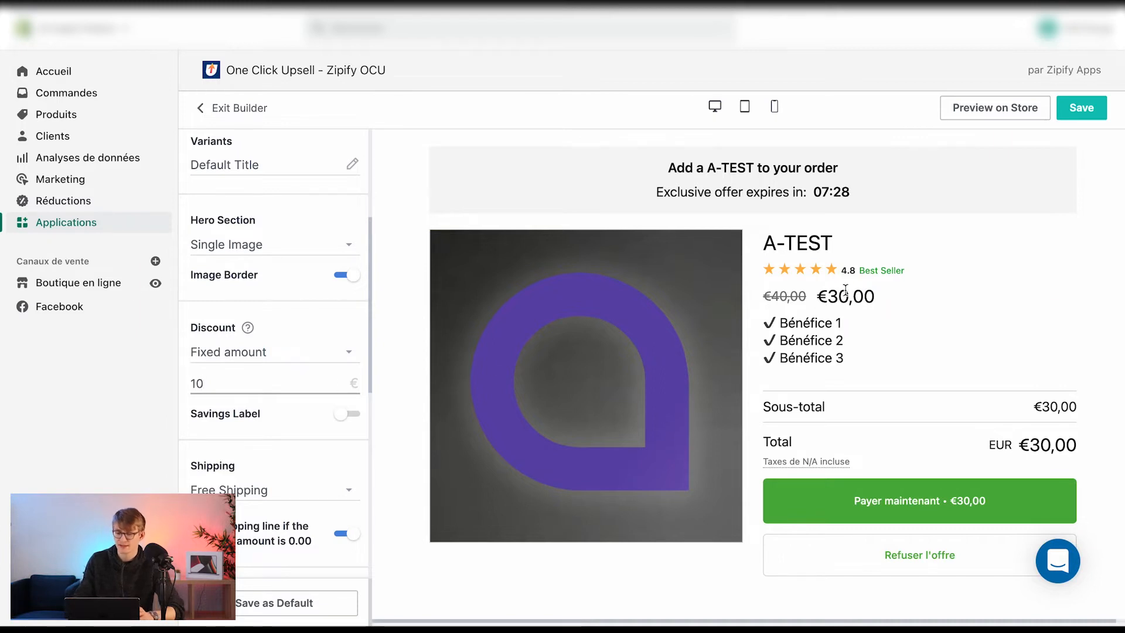
# Enable the Savings Label and change its text to d'économies, saving the element options
pyautogui.click(346, 415)
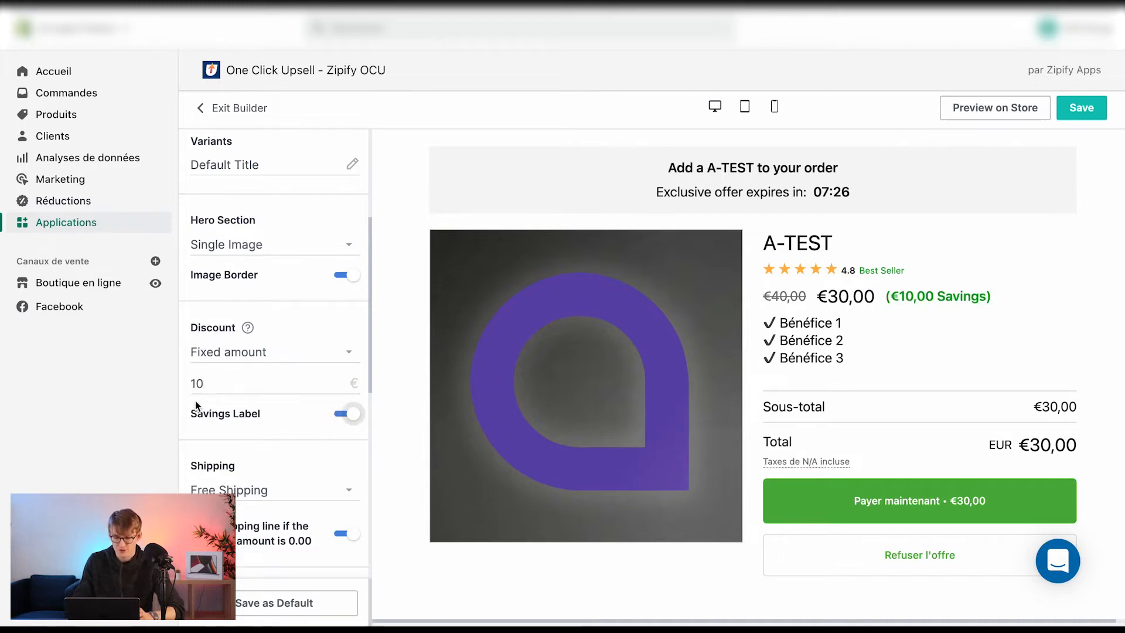
pyautogui.click(960, 298)
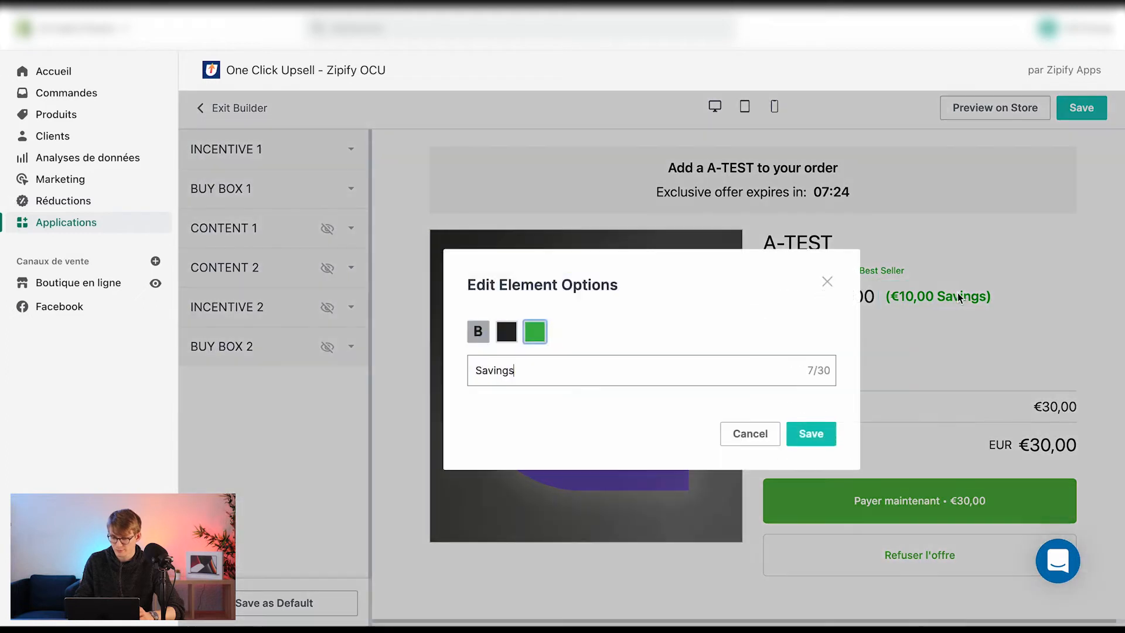
pyautogui.moveTo(521, 374); pyautogui.dragTo(430, 373)
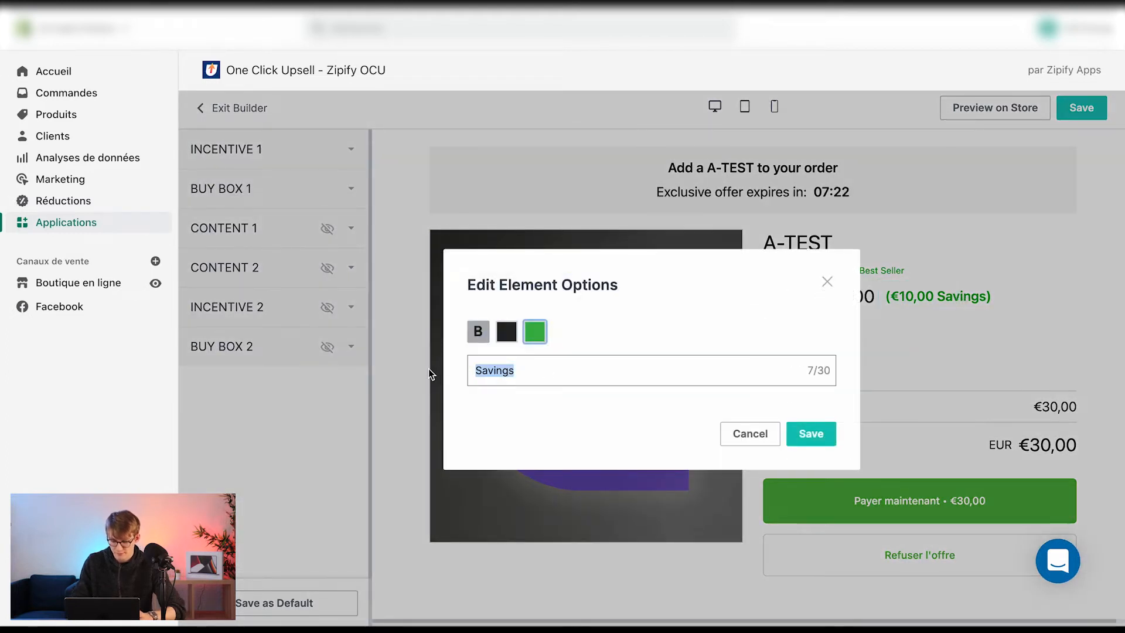
pyautogui.write("d'économies")
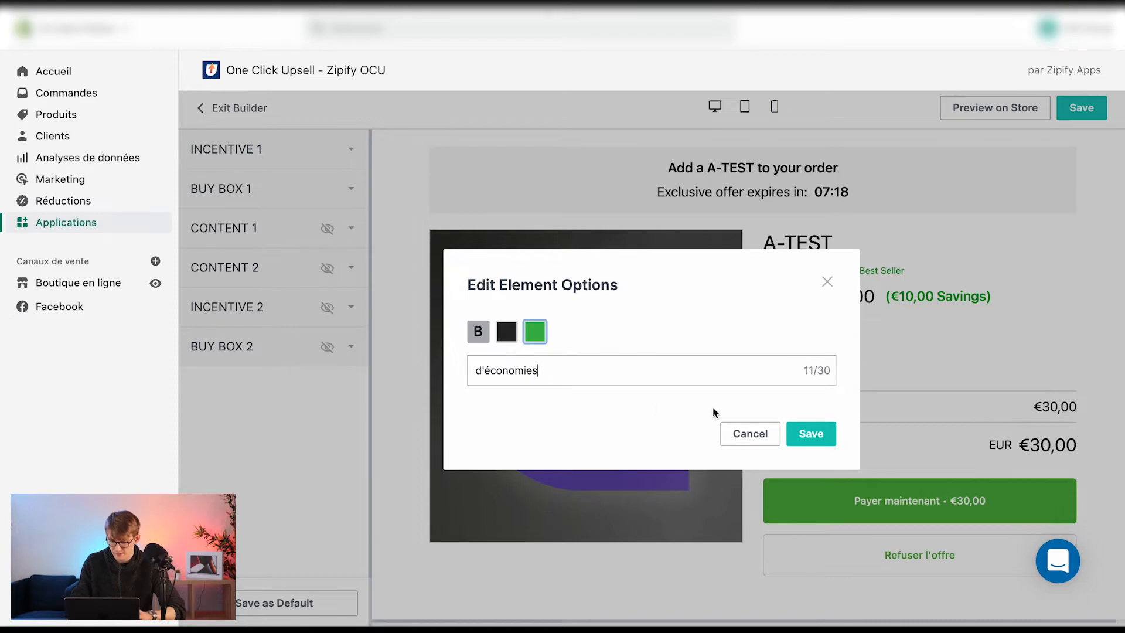
pyautogui.click(811, 433)
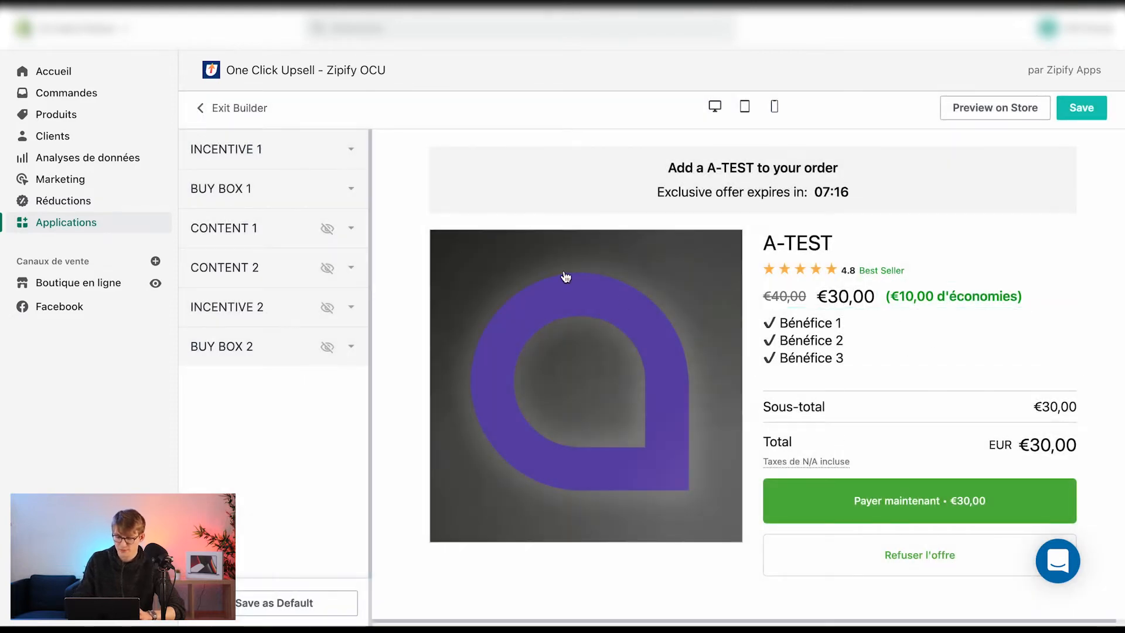
# Examine the savings label options and the Content 1 and Content 2 section settings without changing anything
pyautogui.click(931, 297)
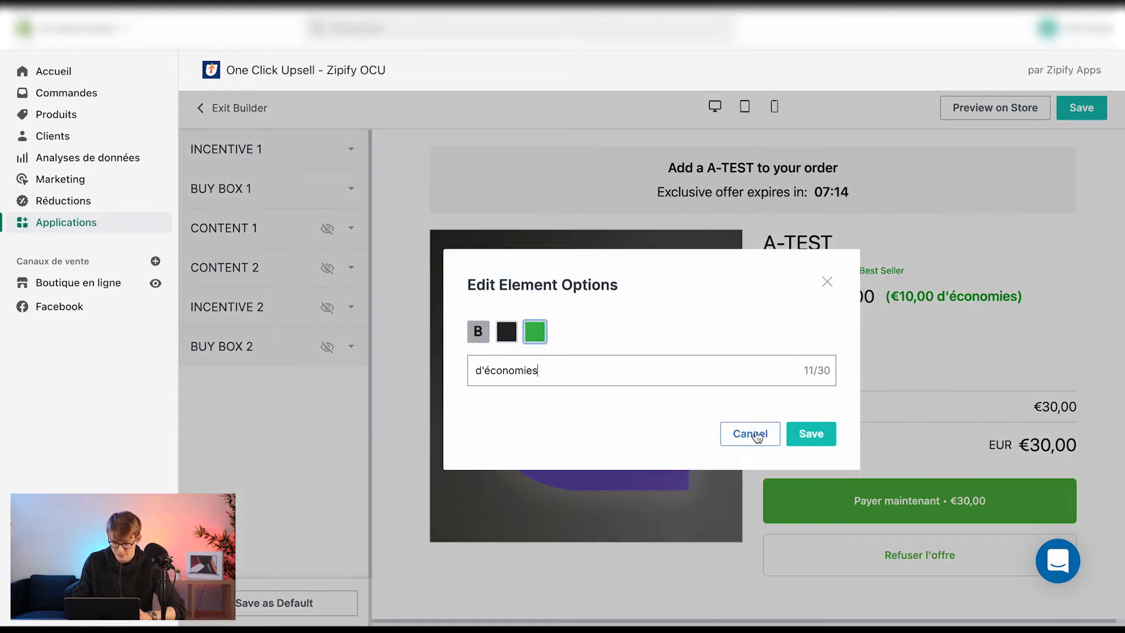
pyautogui.click(749, 434)
pyautogui.click(258, 229)
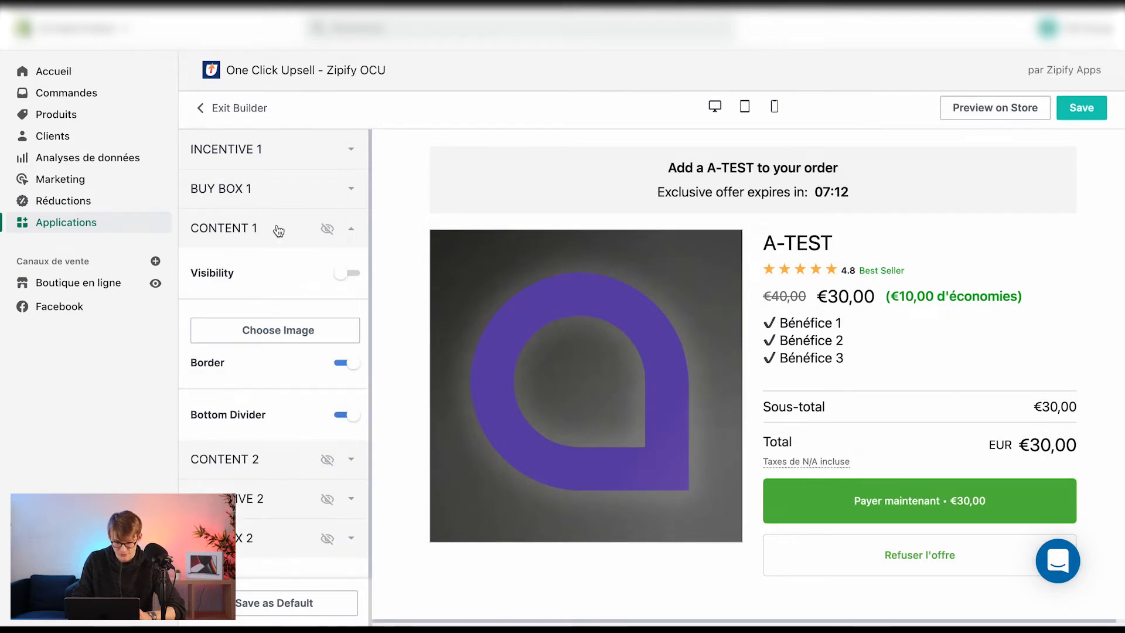
pyautogui.click(279, 229)
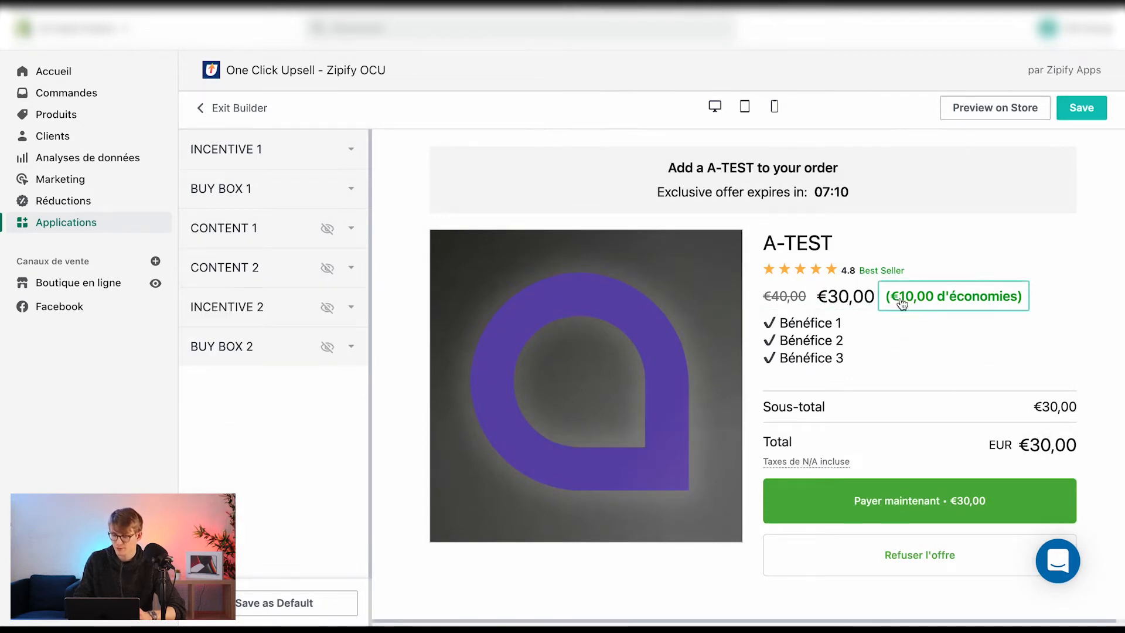
pyautogui.click(245, 262)
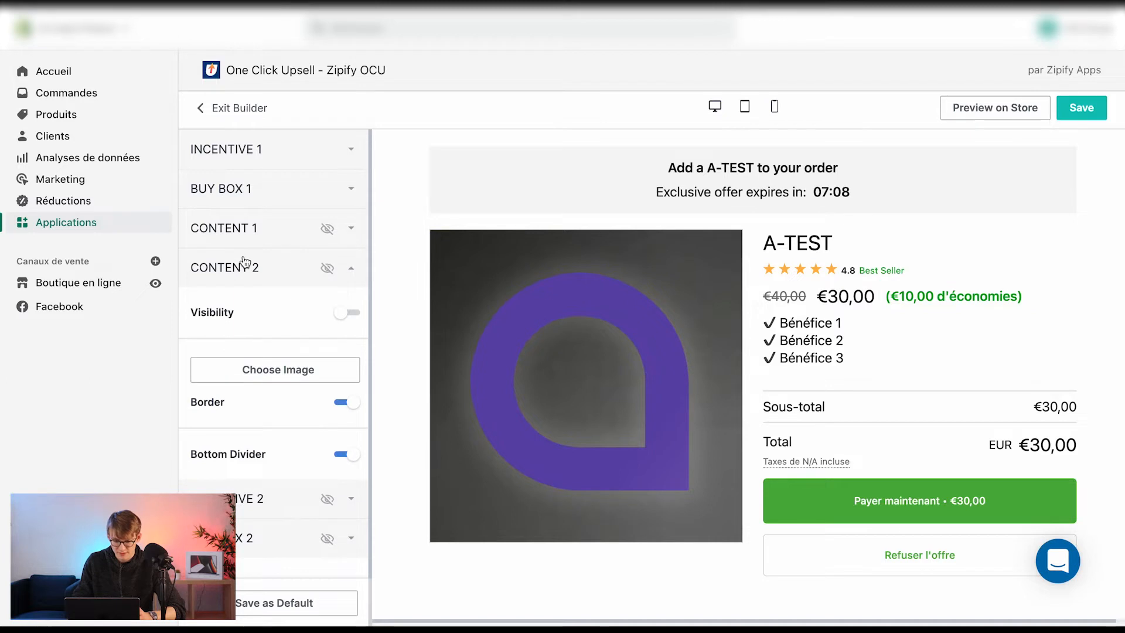
pyautogui.click(243, 263)
pyautogui.click(249, 228)
pyautogui.click(259, 227)
# Reopen Buy Box 1 and change the fixed discount amount to 25
pyautogui.click(263, 197)
pyautogui.scroll(-3, 282, 374)
pyautogui.scroll(-1, 258, 381)
pyautogui.click(270, 370)
pyautogui.press('BackSpace')
pyautogui.press('BackSpace')
pyautogui.write('20')
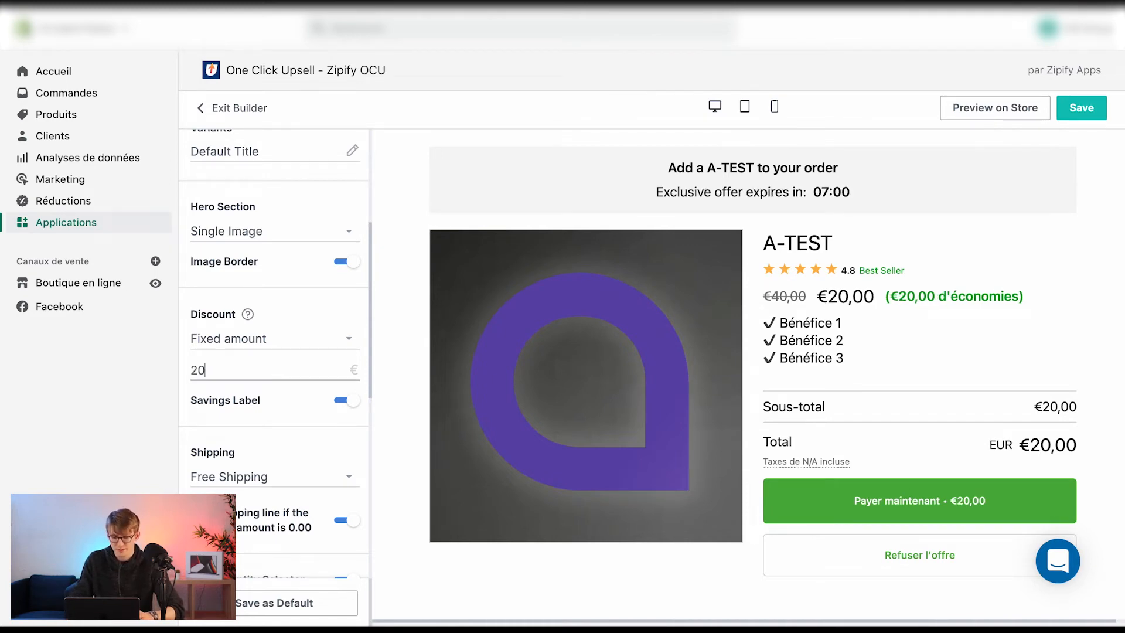
pyautogui.press('BackSpace')
pyautogui.write('5')
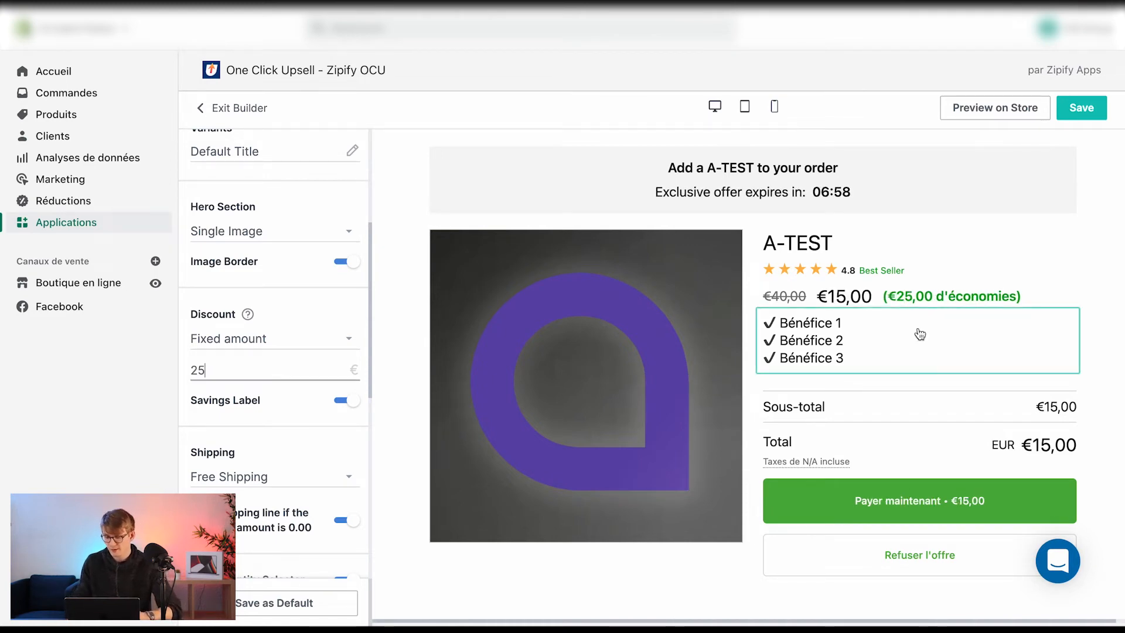
# Switch shipping to Charge for Shipping and set the Default Shipping Rate to 4
pyautogui.moveTo(827, 296); pyautogui.dragTo(868, 301)
pyautogui.scroll(-3, 269, 363)
pyautogui.click(256, 381)
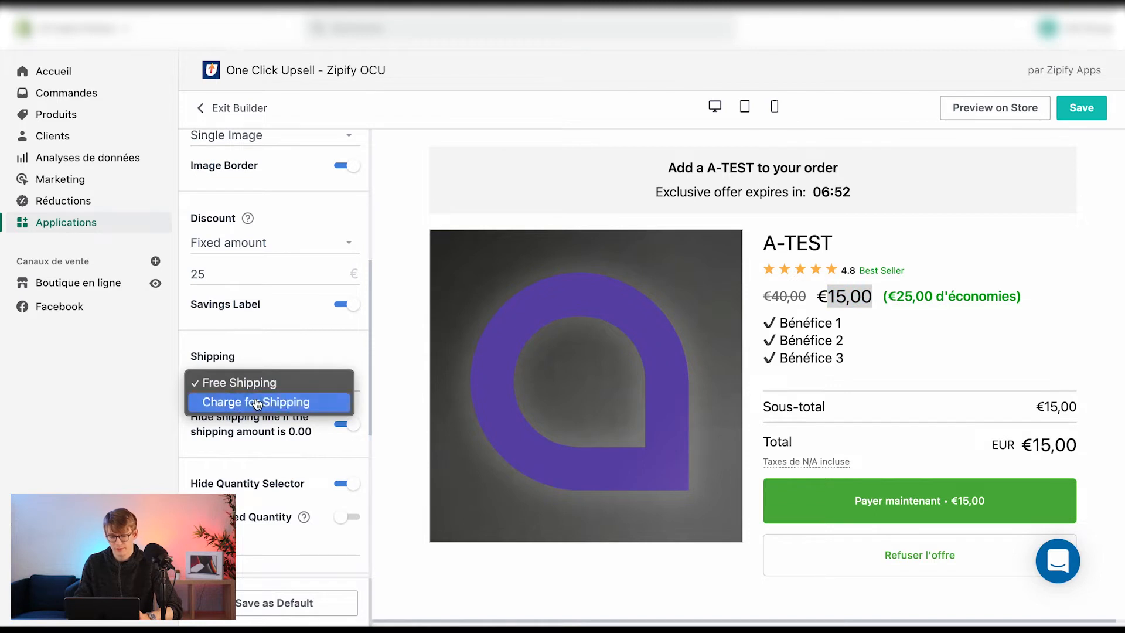
pyautogui.click(256, 402)
pyautogui.scroll(-1, 301, 437)
pyautogui.click(304, 423)
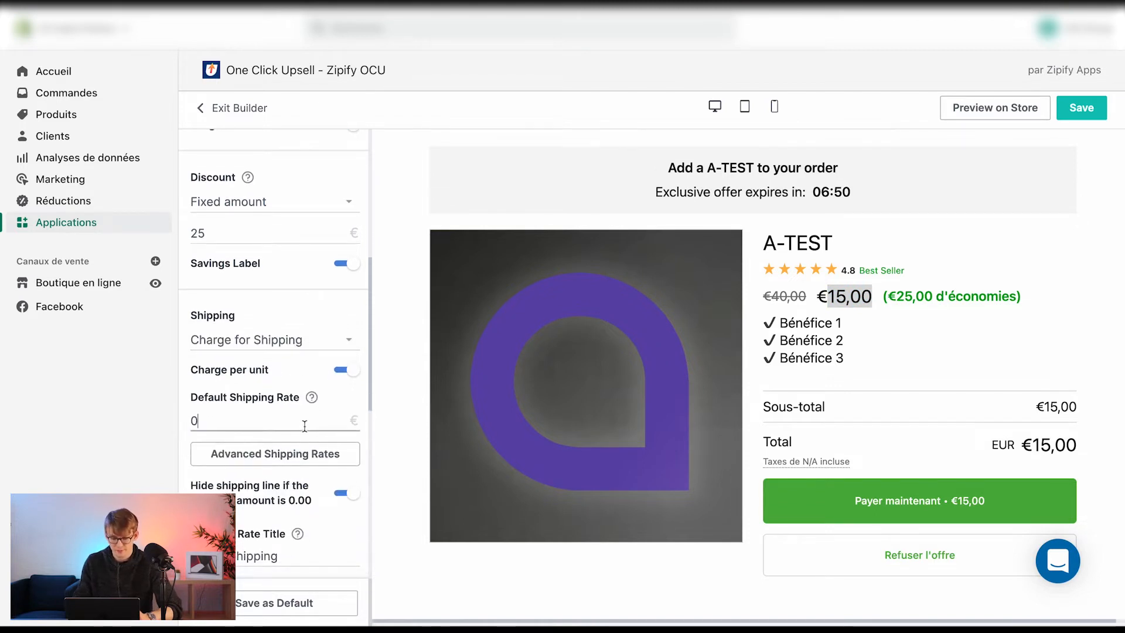
pyautogui.press('BackSpace')
pyautogui.write('4')
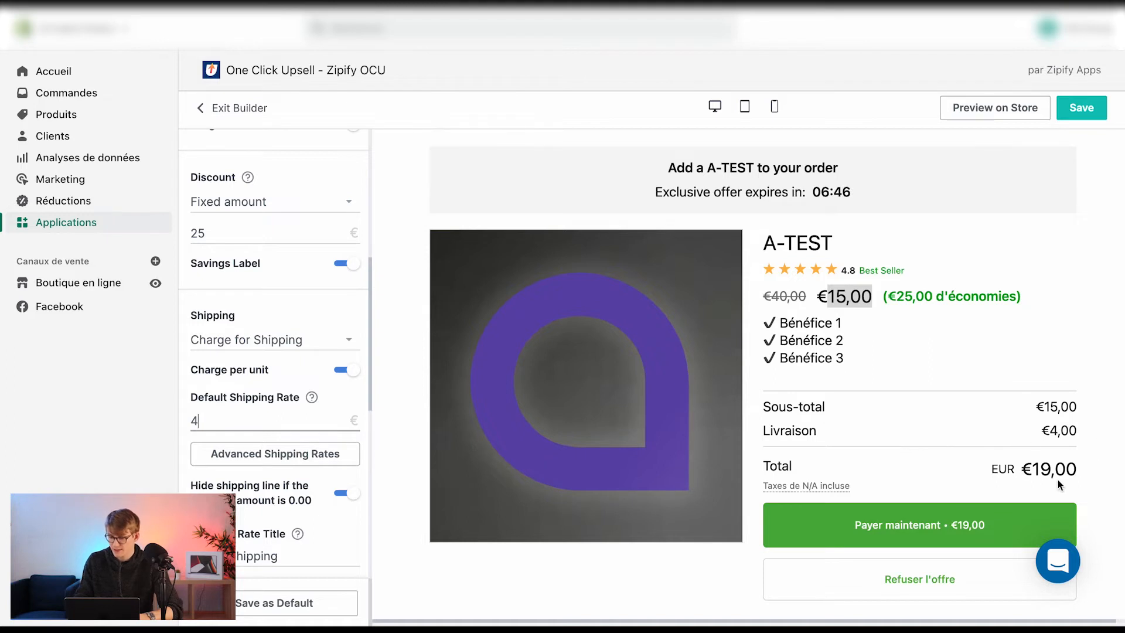
# Set the fixed discount amount to 40
pyautogui.doubleClick(197, 233)
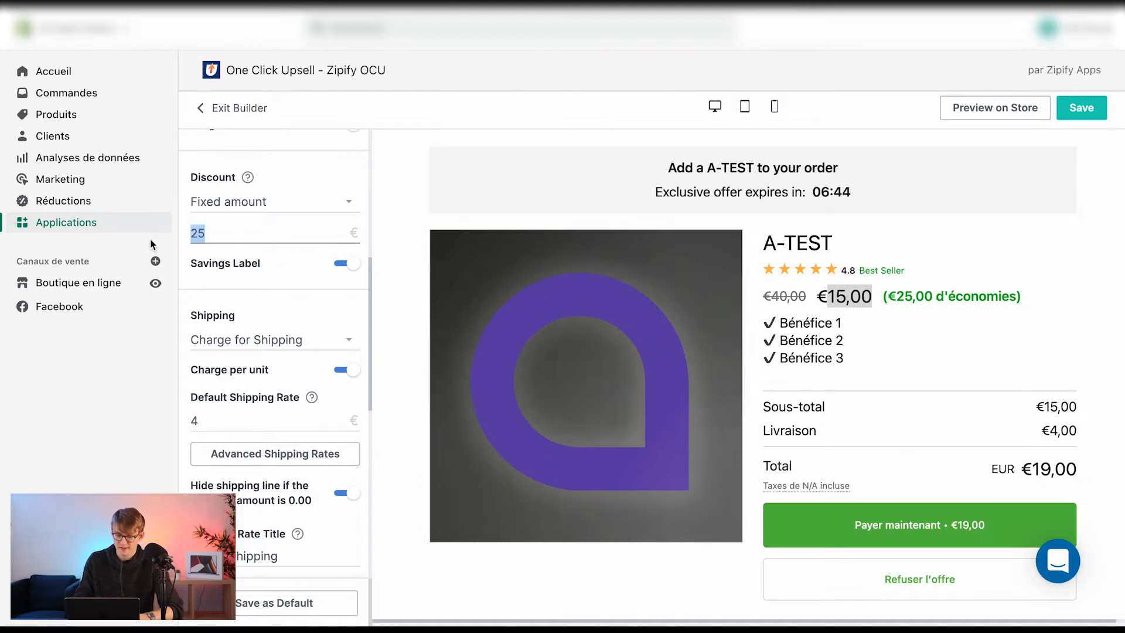
pyautogui.write('40')
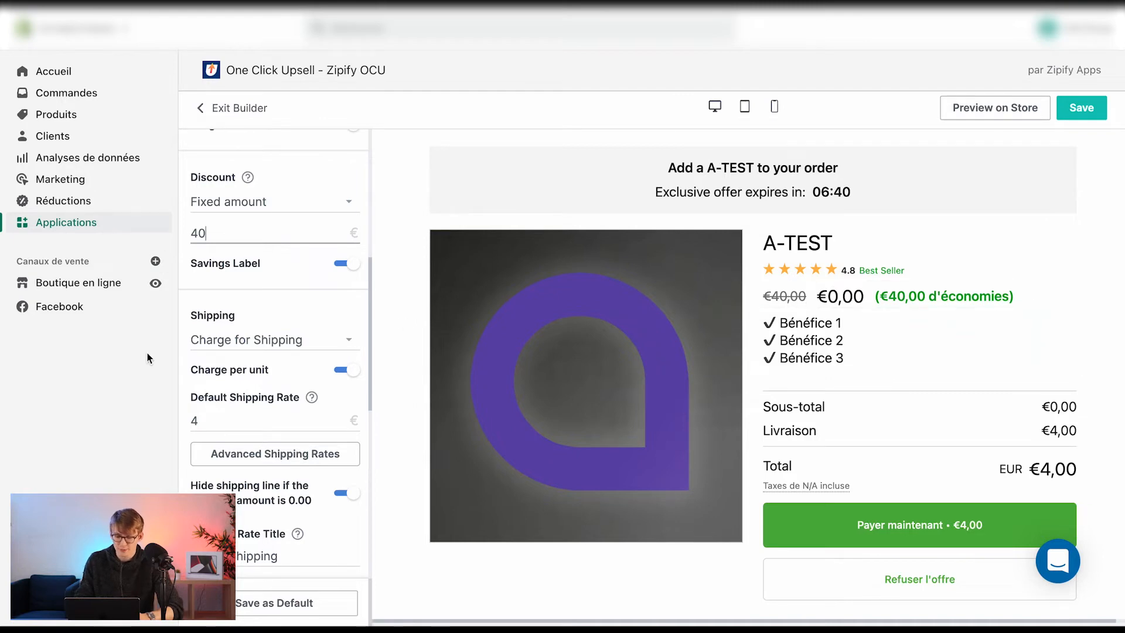
# Set the Default Shipping Rate to 10
pyautogui.doubleClick(220, 424)
pyautogui.write('10')
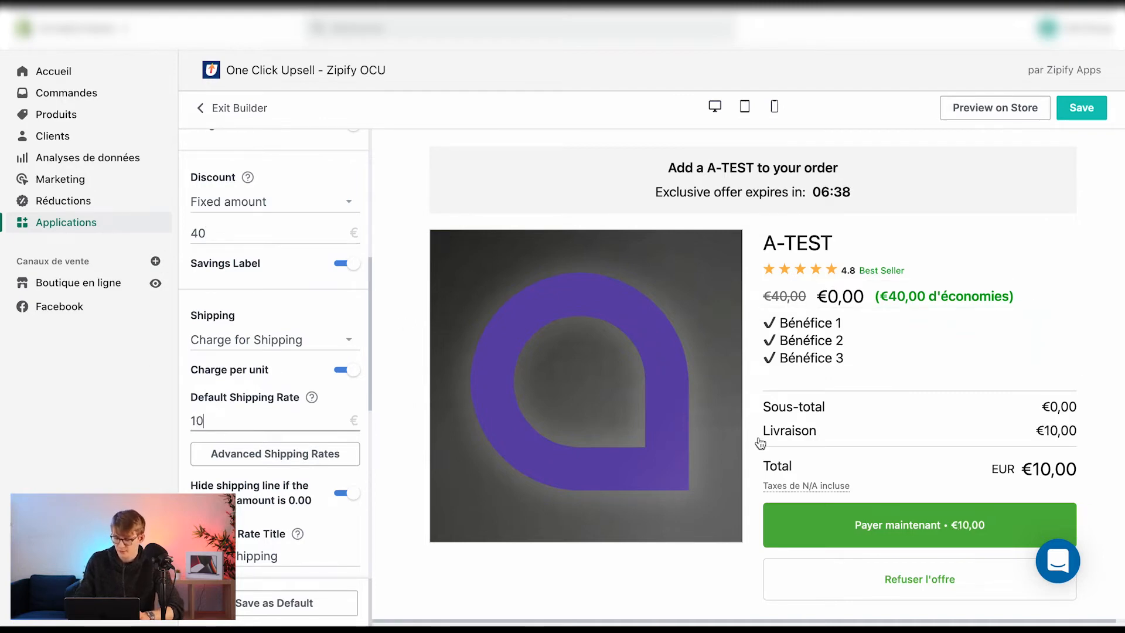
pyautogui.click(1070, 369)
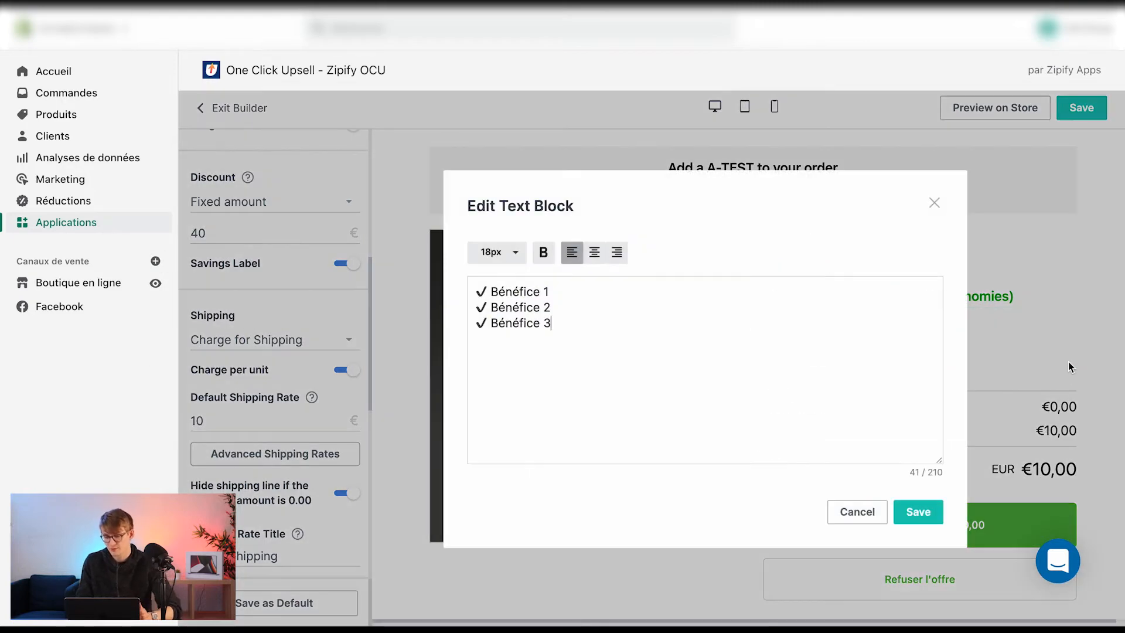
pyautogui.click(934, 203)
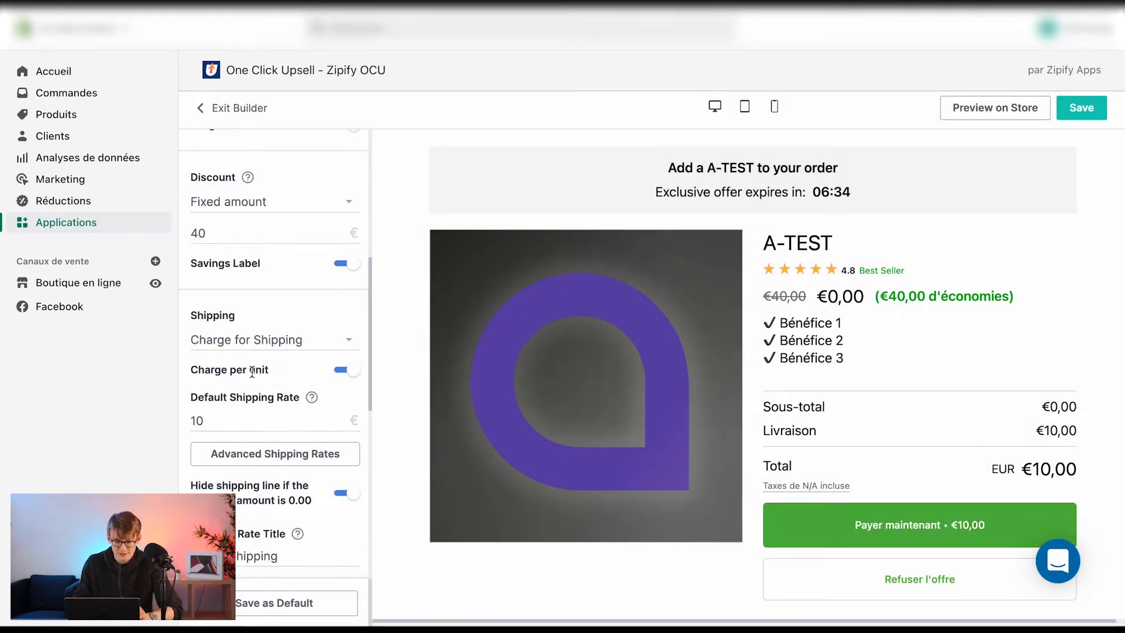
# Turn off Hide Quantity Selector so the quantity field shows on the offer
pyautogui.scroll(-3, 267, 387)
pyautogui.scroll(-3, 273, 386)
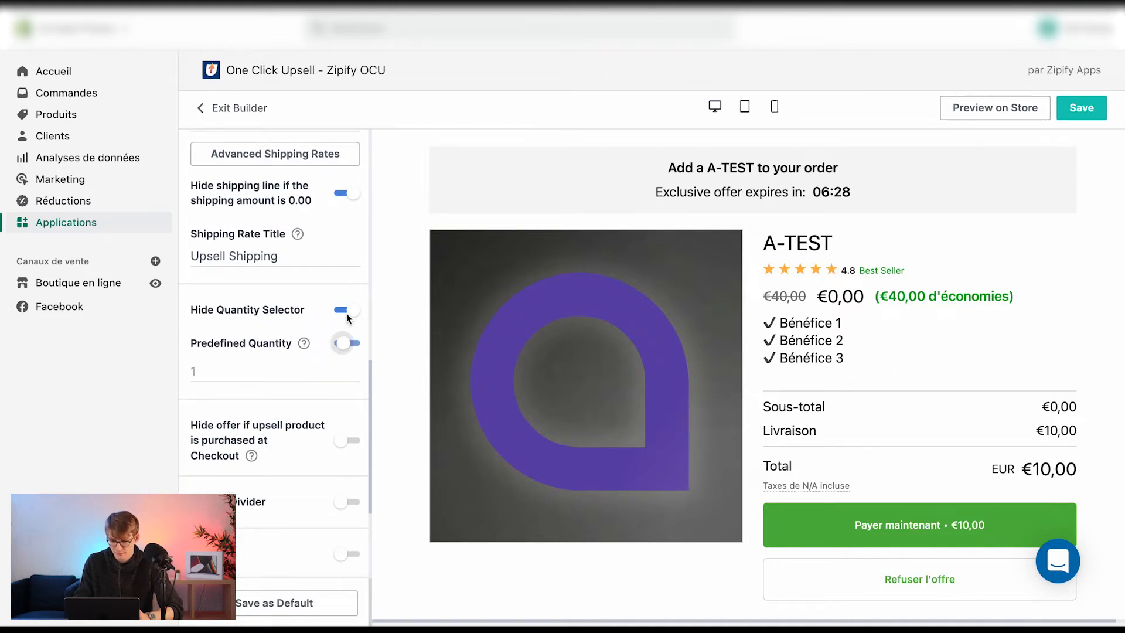
pyautogui.click(350, 310)
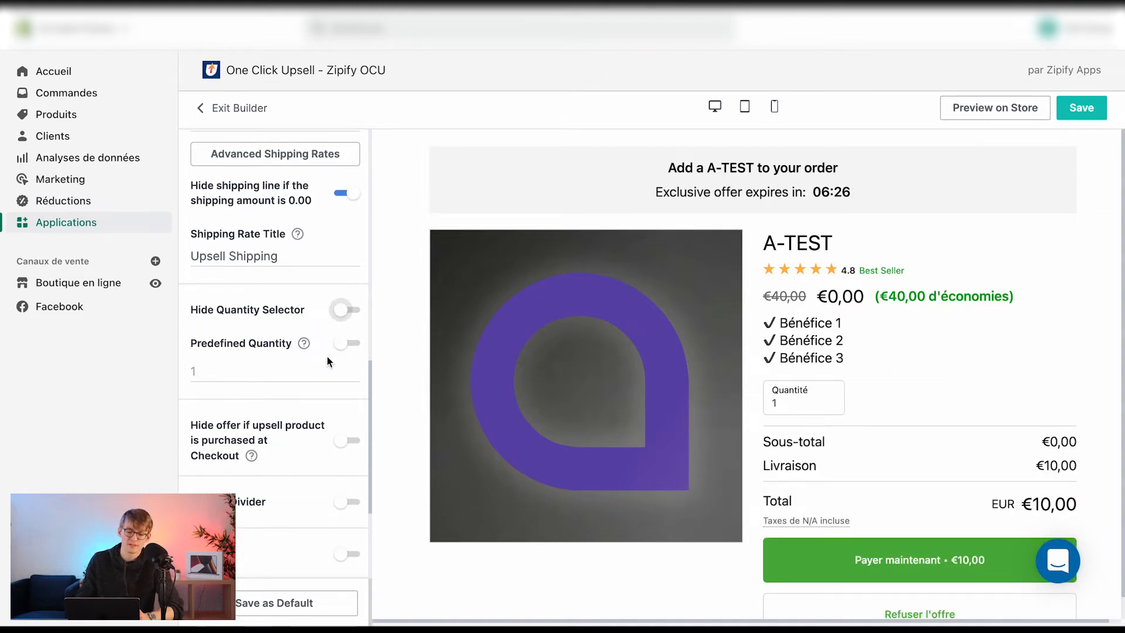
# Turn on USP Text and USP Image for Buy Box 1
pyautogui.scroll(-2, 272, 422)
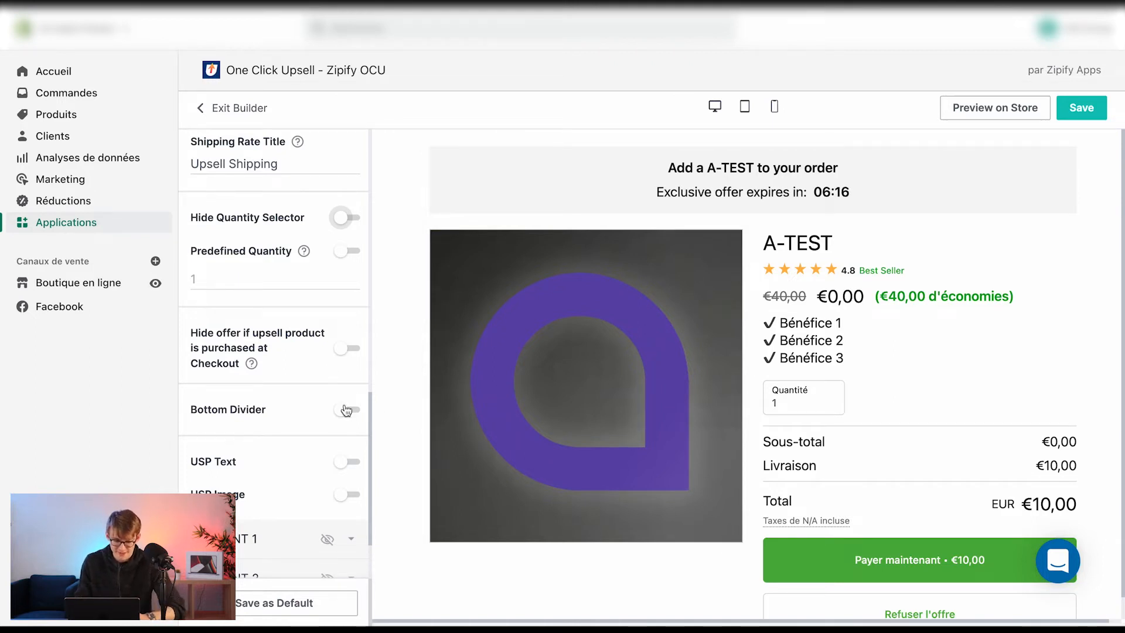
pyautogui.scroll(-1, 346, 410)
pyautogui.click(346, 431)
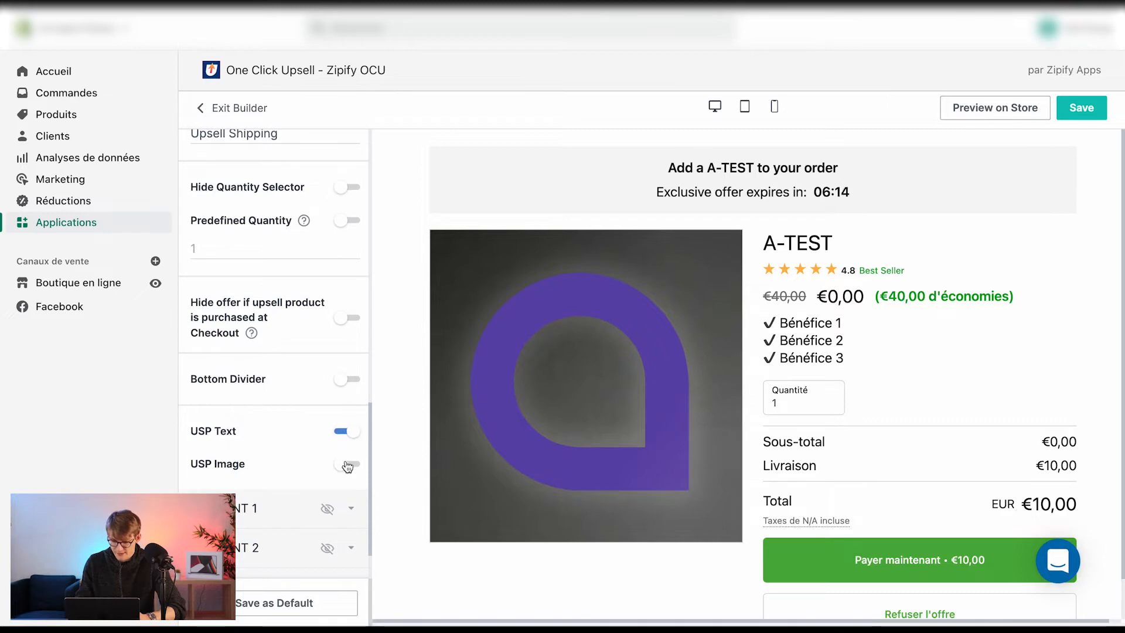
pyautogui.click(348, 464)
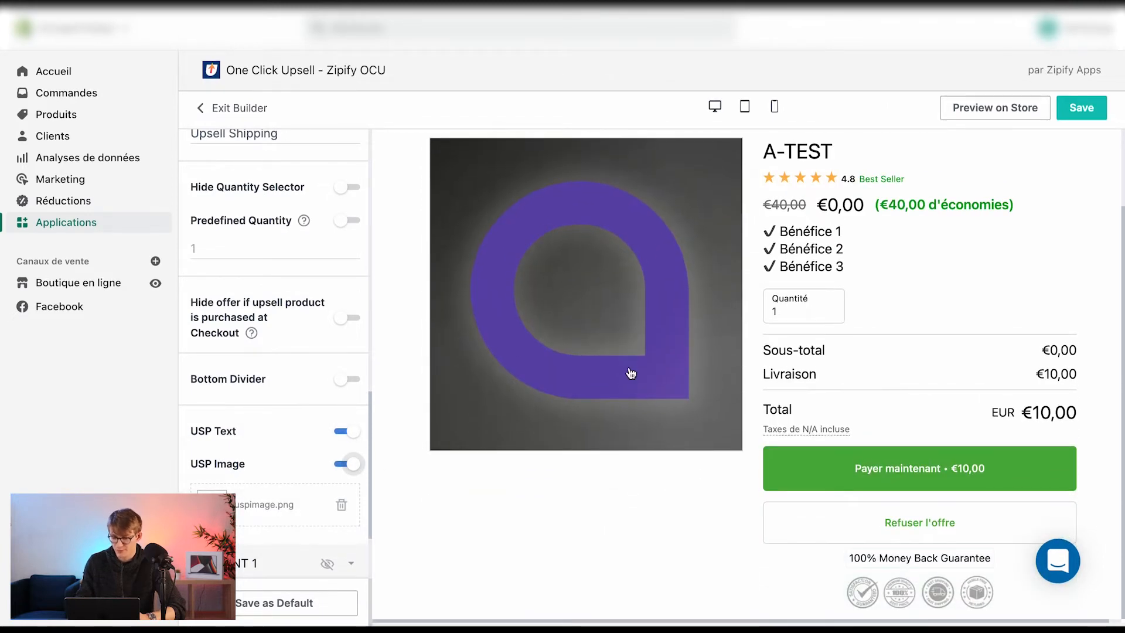
pyautogui.scroll(1, 293, 410)
pyautogui.click(347, 426)
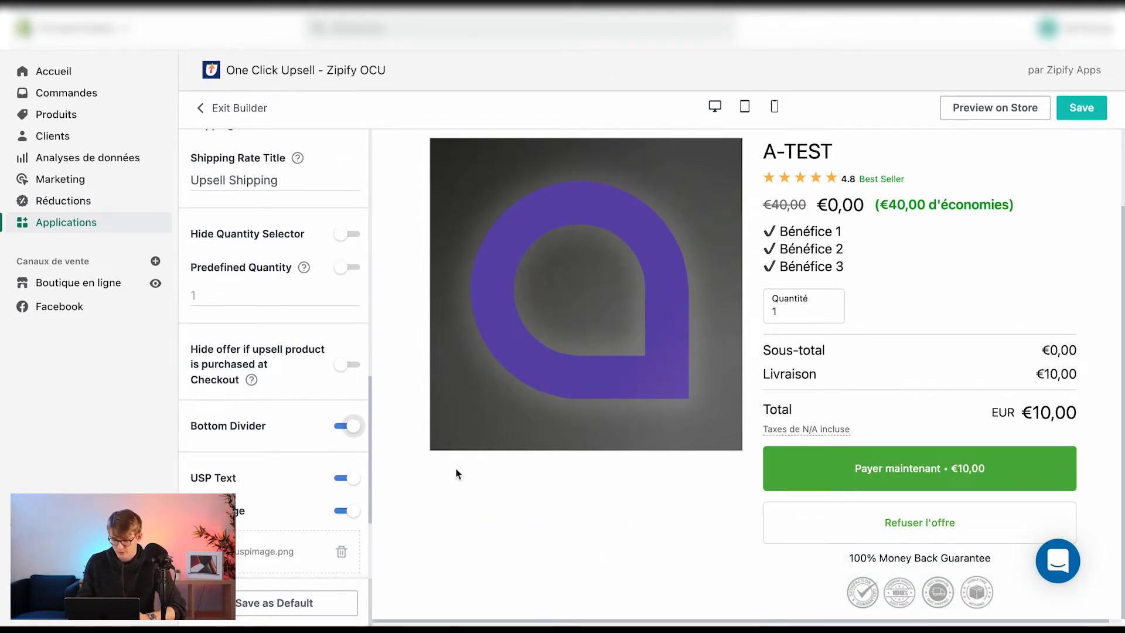
pyautogui.click(346, 429)
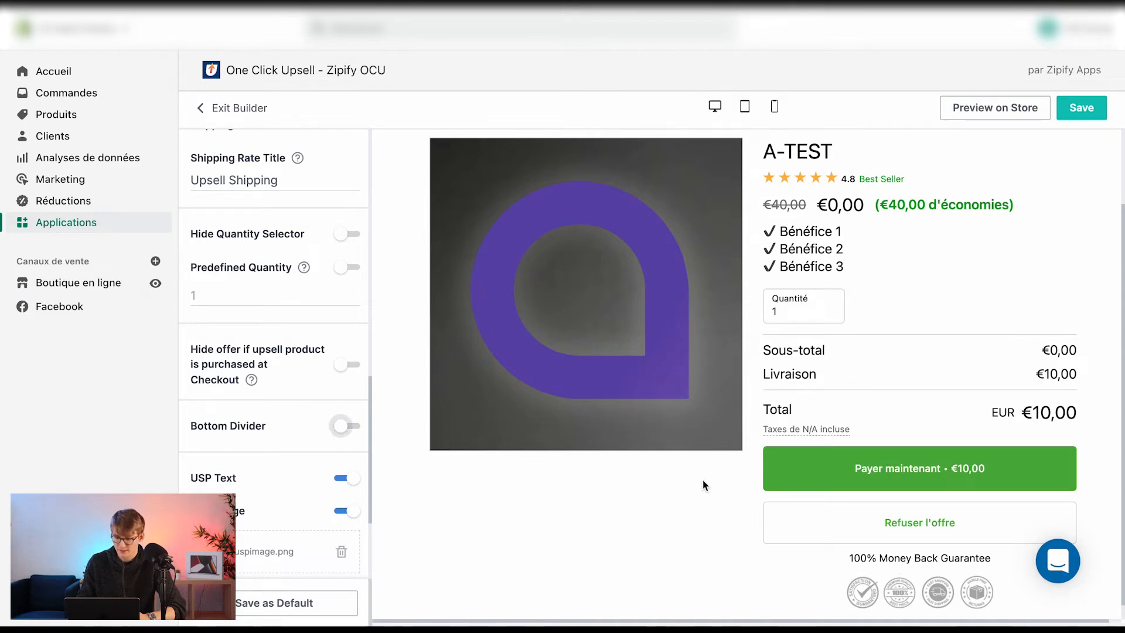
# Review the Hide offer if upsell product is purchased at Checkout option and the remaining Buy Box 1 settings
pyautogui.moveTo(200, 348); pyautogui.dragTo(310, 373)
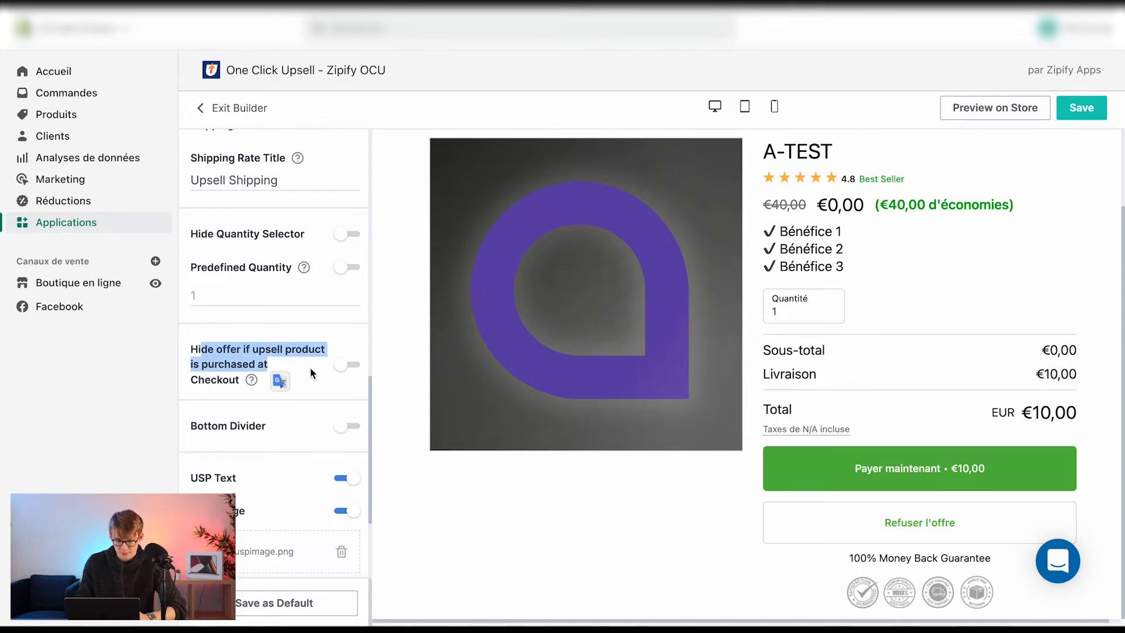
pyautogui.click(305, 341)
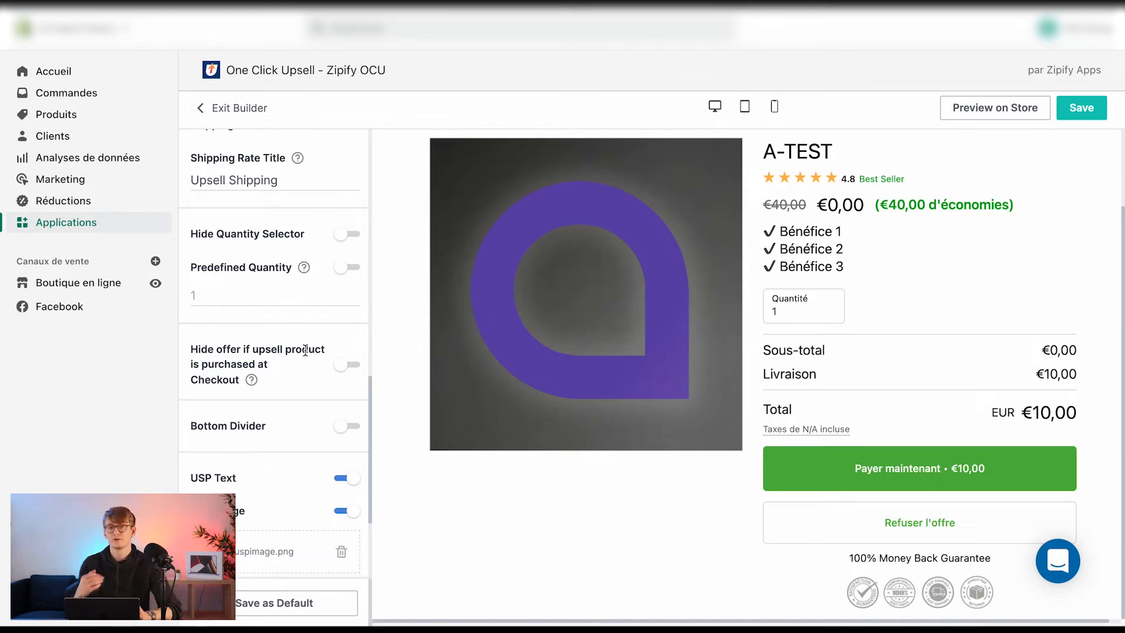
pyautogui.scroll(1, 305, 350)
pyautogui.scroll(7, 327, 388)
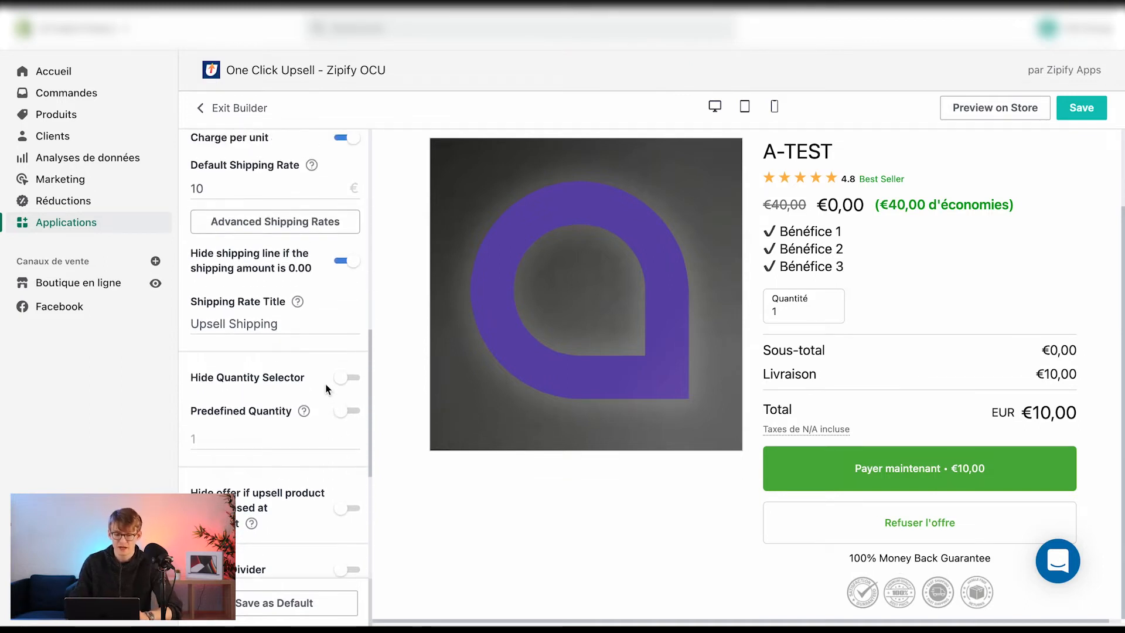
pyautogui.scroll(-10, 301, 461)
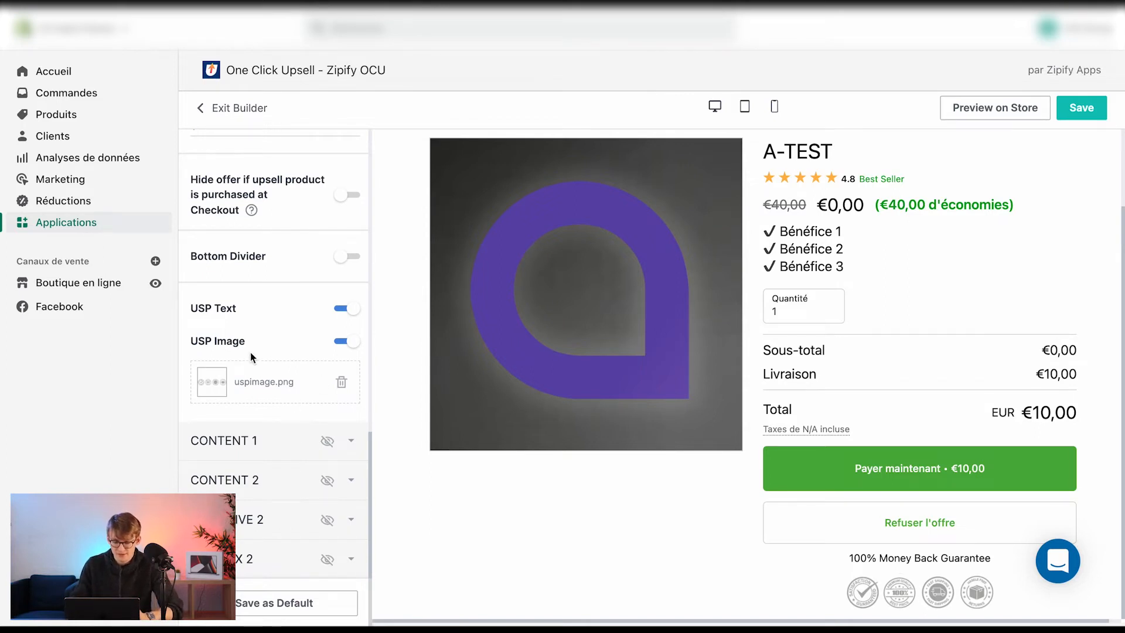
pyautogui.scroll(3, 321, 325)
pyautogui.scroll(2, 759, 486)
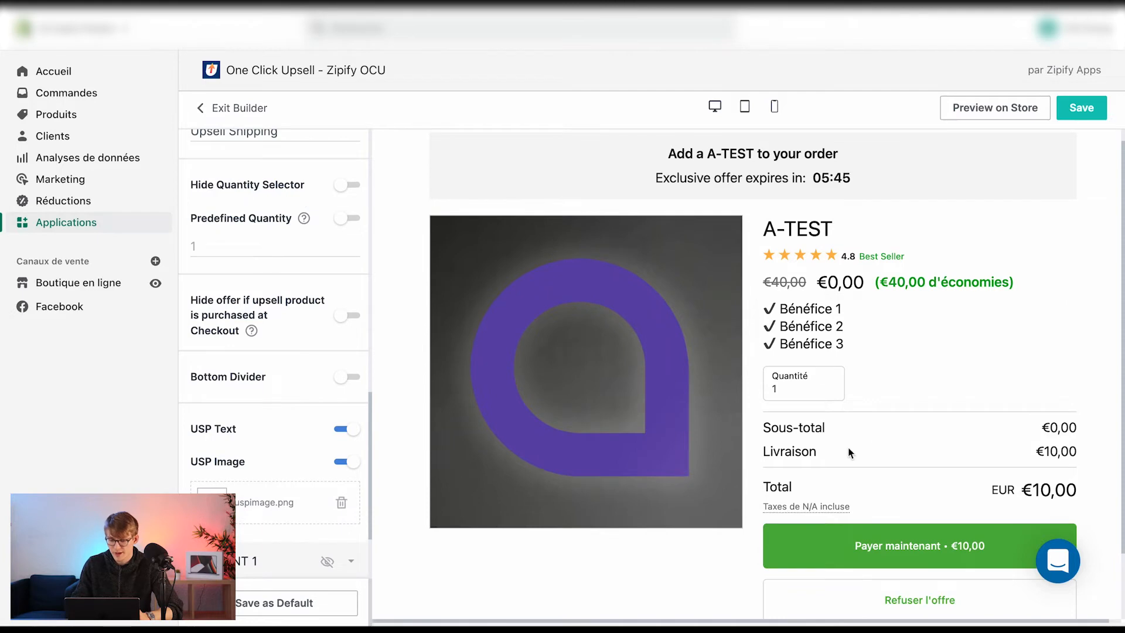
pyautogui.scroll(-3, 269, 440)
# Make the Content 1 and Content 2 sections visible on the offer page
pyautogui.click(269, 451)
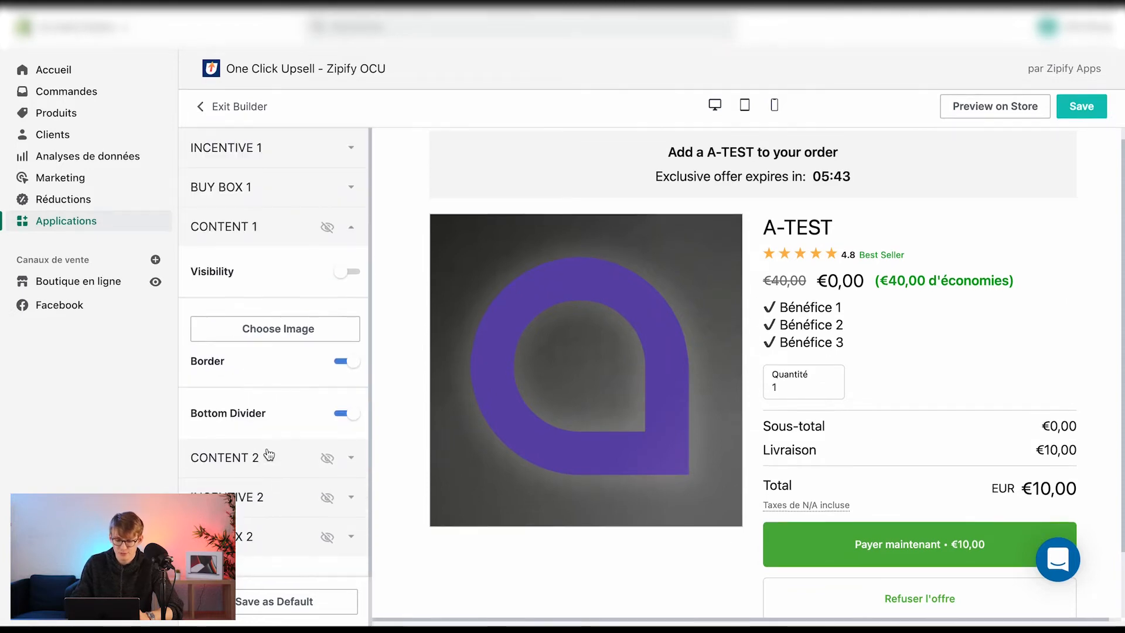
pyautogui.click(349, 460)
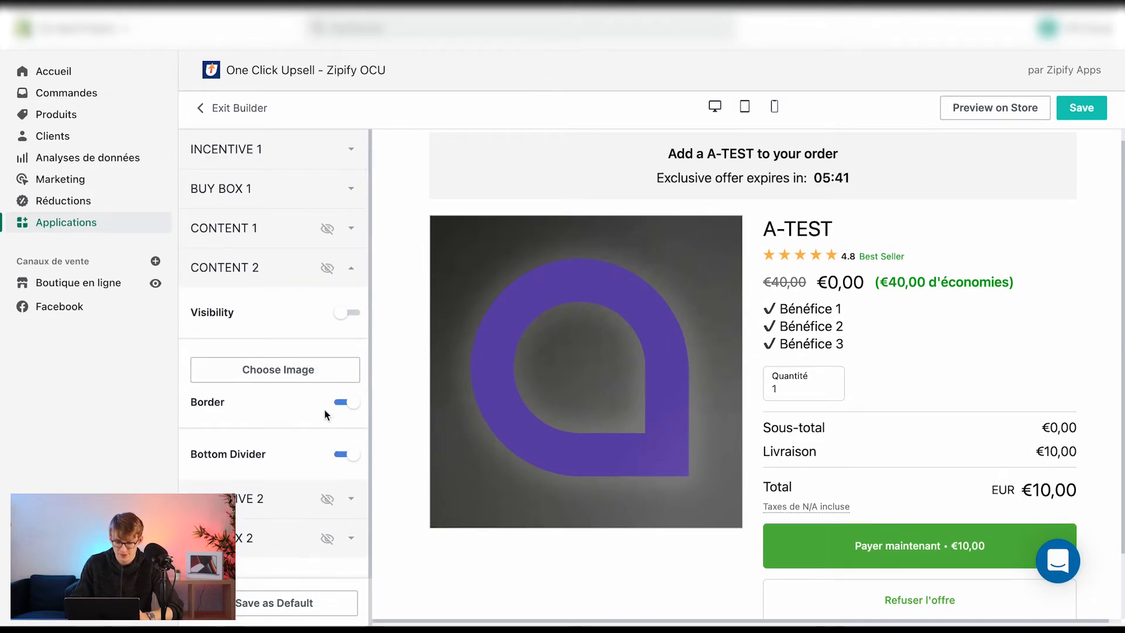
pyautogui.click(351, 312)
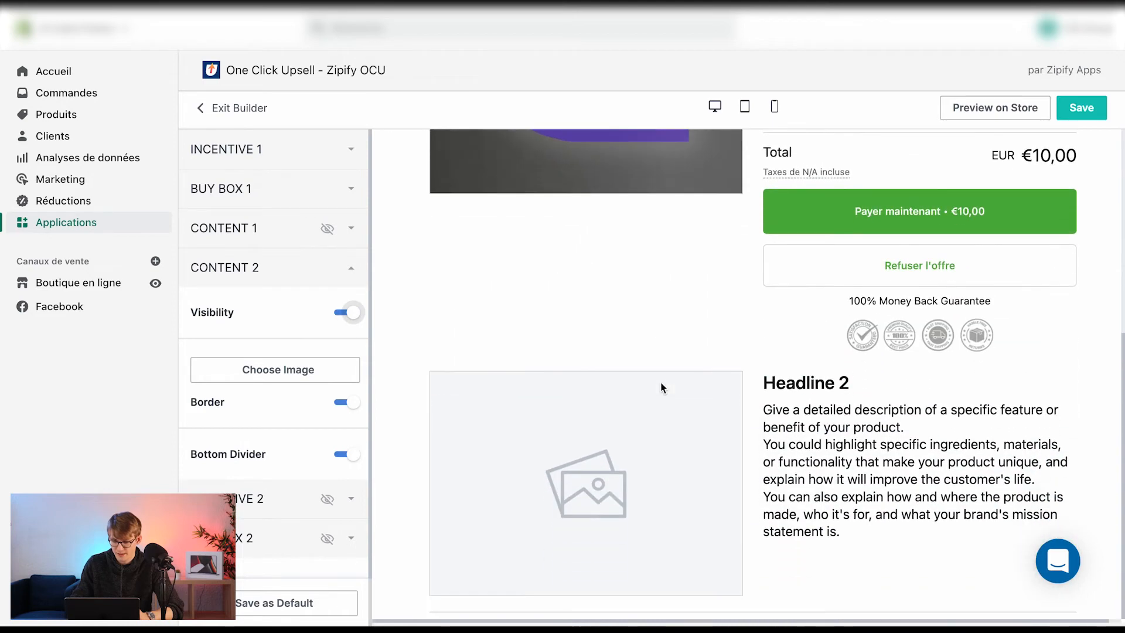
pyautogui.click(340, 245)
pyautogui.click(347, 273)
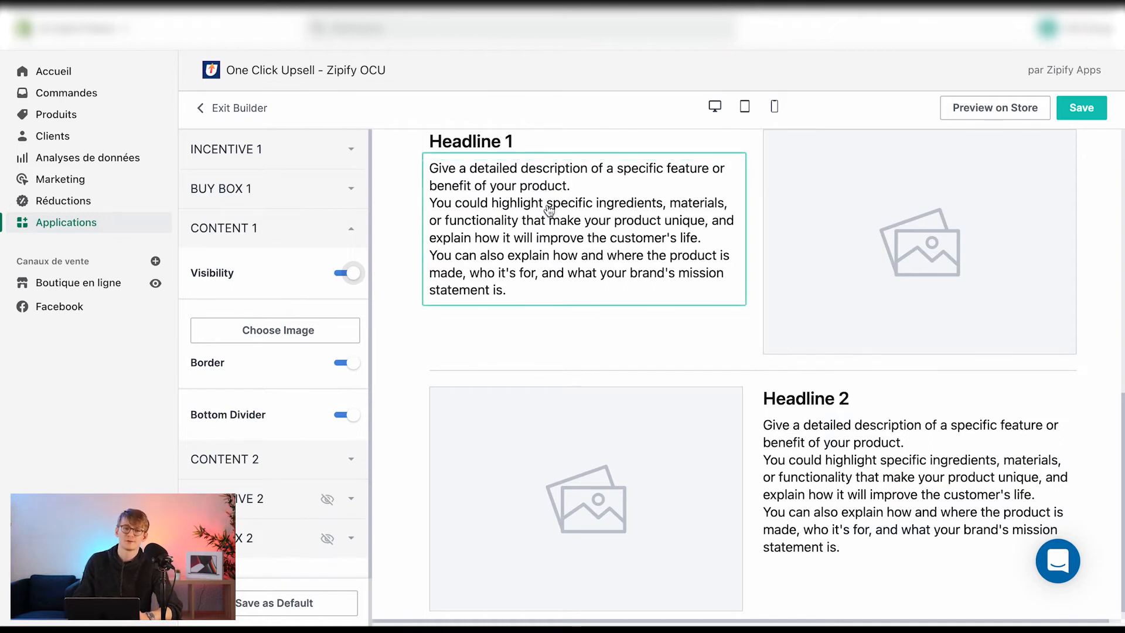
pyautogui.scroll(-1, 540, 620)
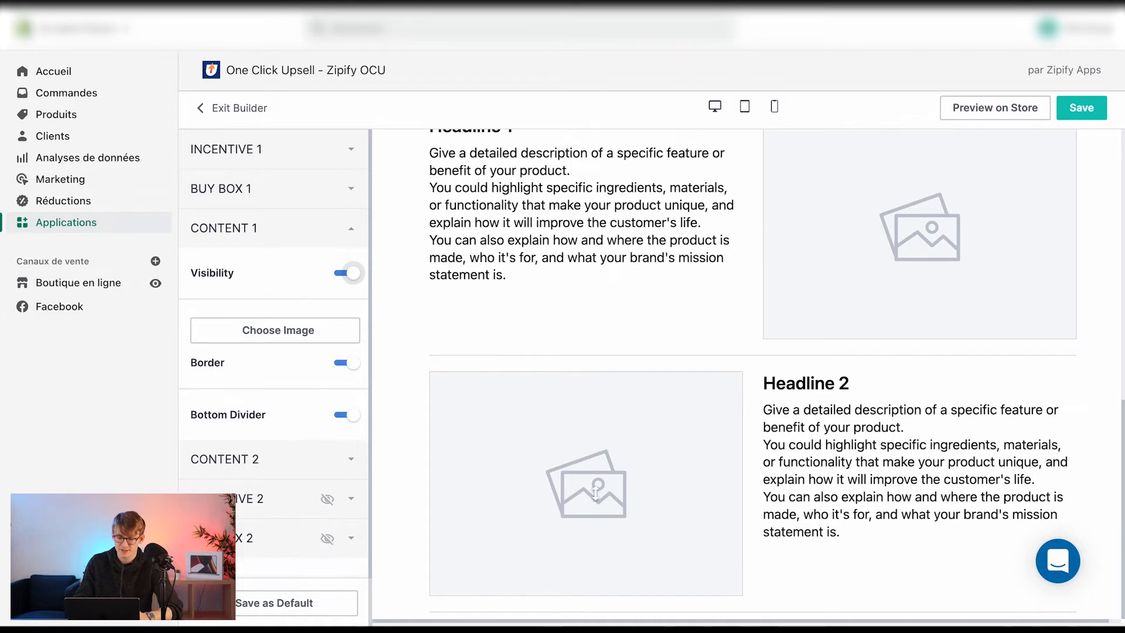
pyautogui.scroll(5, 637, 402)
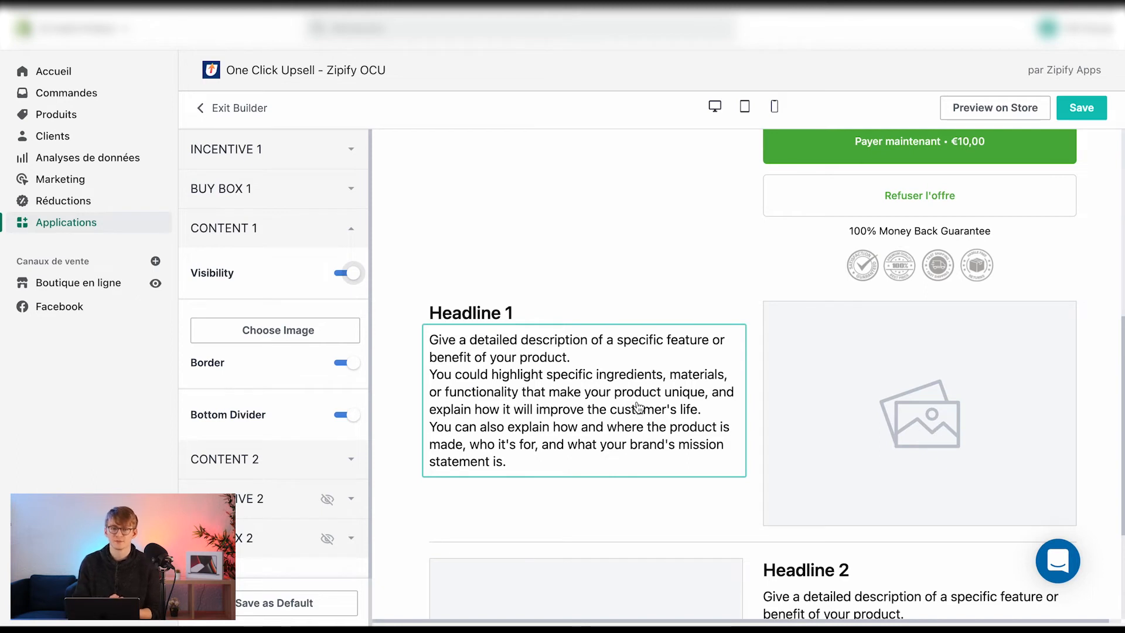
pyautogui.scroll(-5, 638, 404)
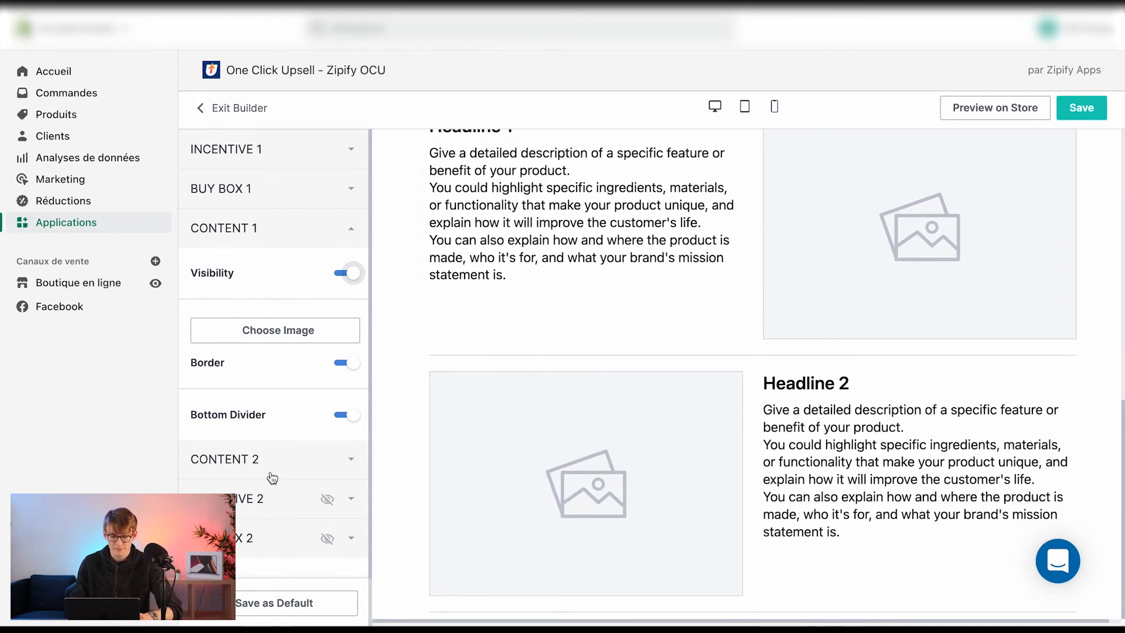
# Try showing the Incentive 2 and Buy Box 2 sections, then hide them again
pyautogui.click(281, 500)
pyautogui.click(349, 352)
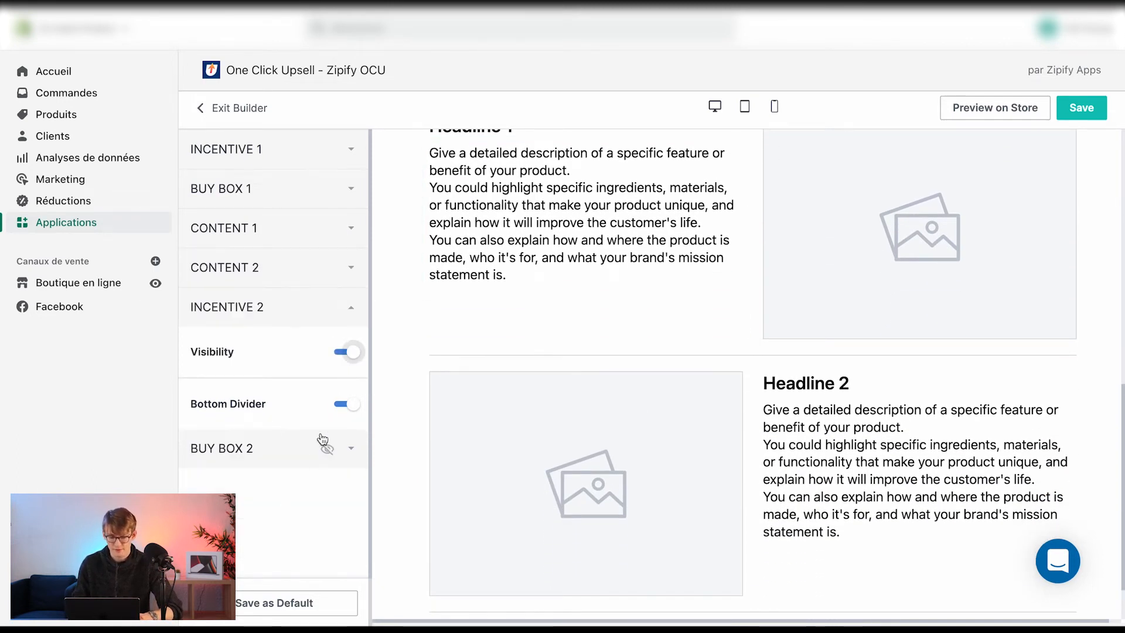
pyautogui.click(323, 444)
pyautogui.click(349, 391)
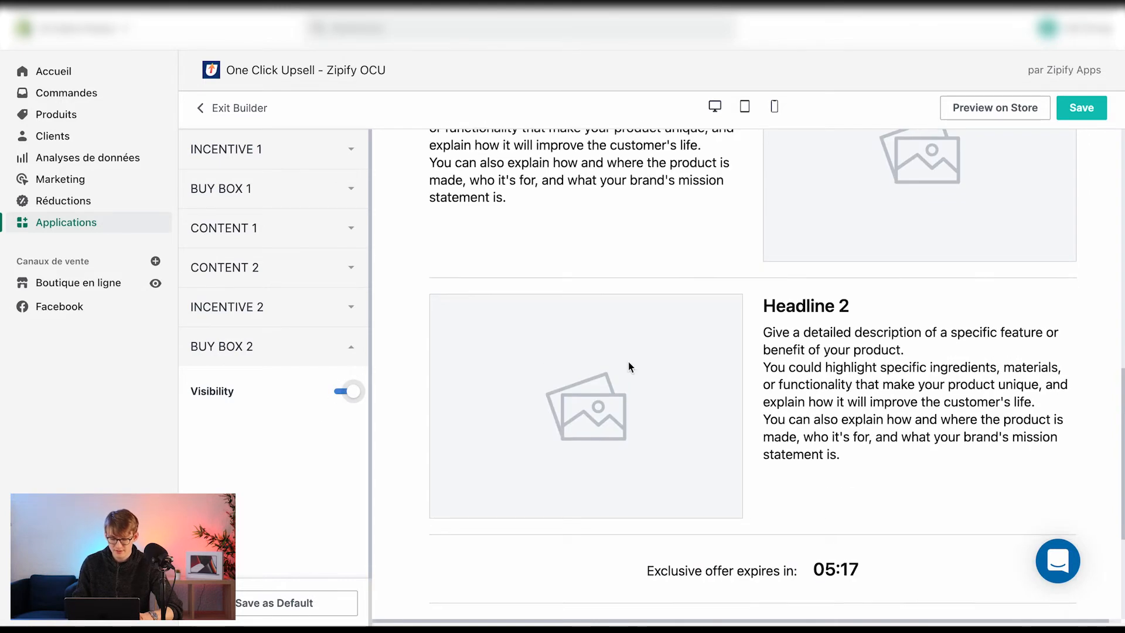
pyautogui.scroll(-5, 628, 367)
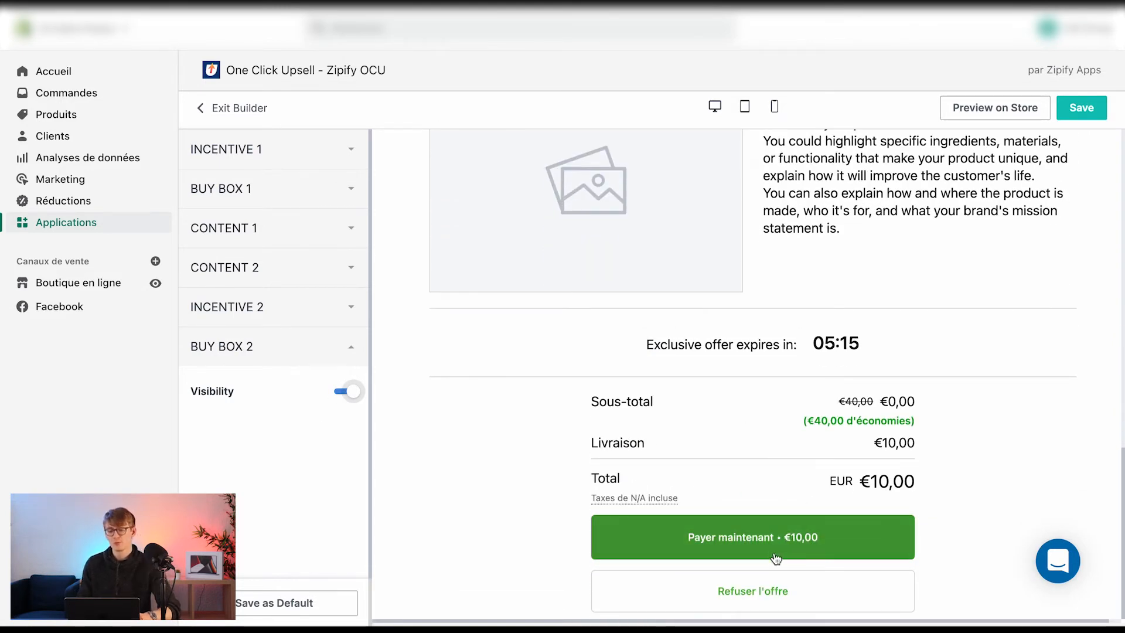
pyautogui.click(344, 391)
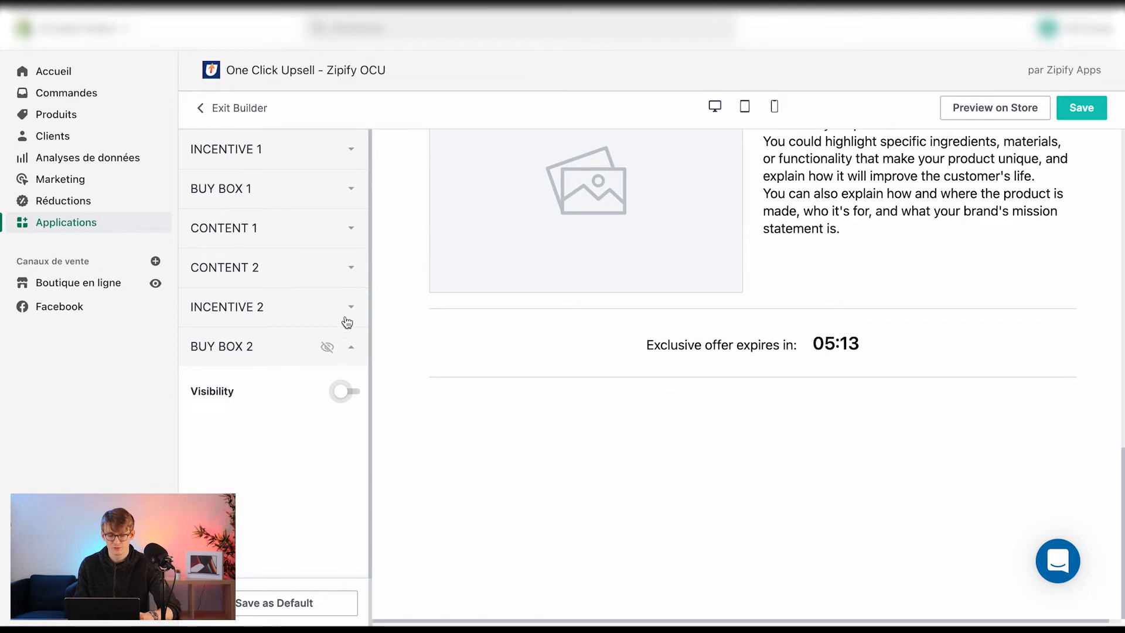
pyautogui.click(345, 321)
pyautogui.click(346, 352)
# Reopen Buy Box 1 and set the fixed discount amount to 15
pyautogui.scroll(10, 598, 452)
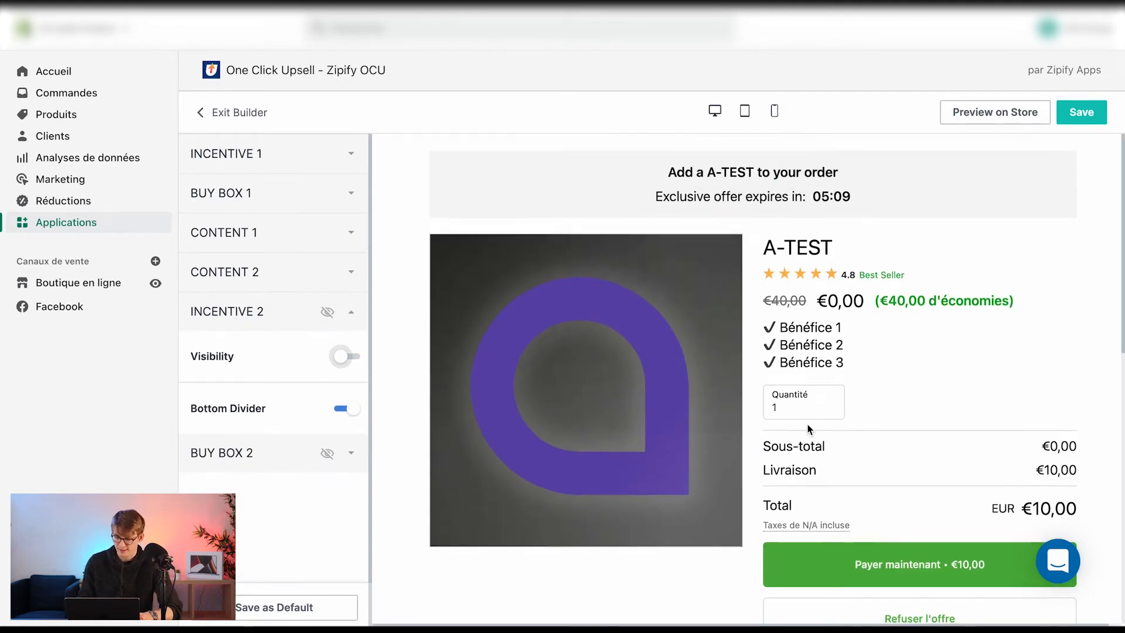
pyautogui.scroll(-1, 938, 485)
pyautogui.scroll(-6, 938, 485)
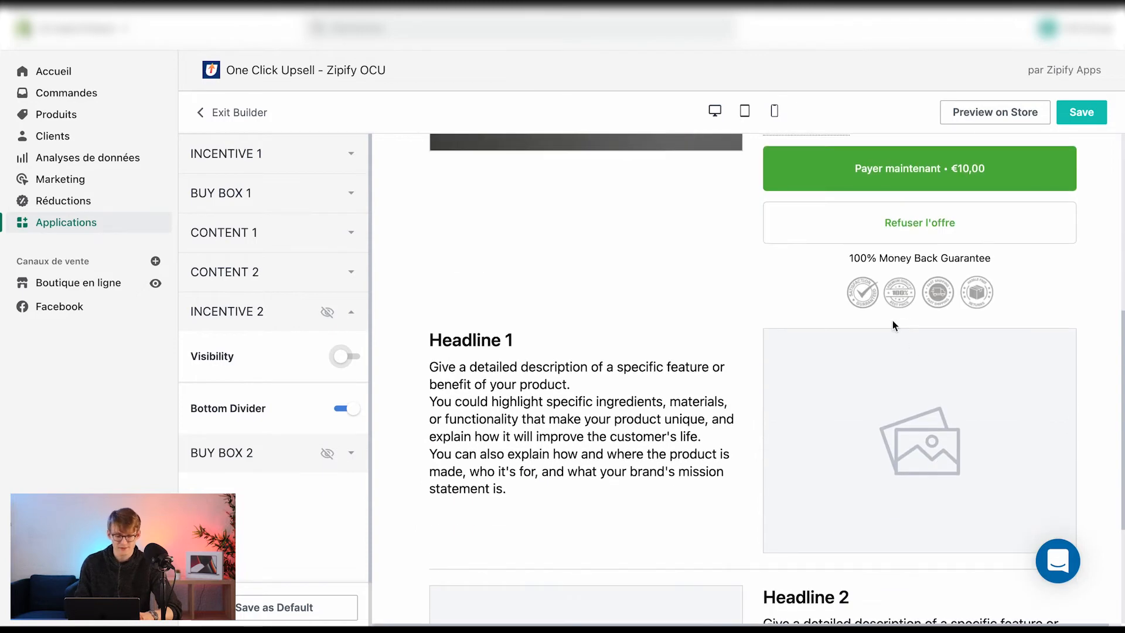
pyautogui.click(346, 312)
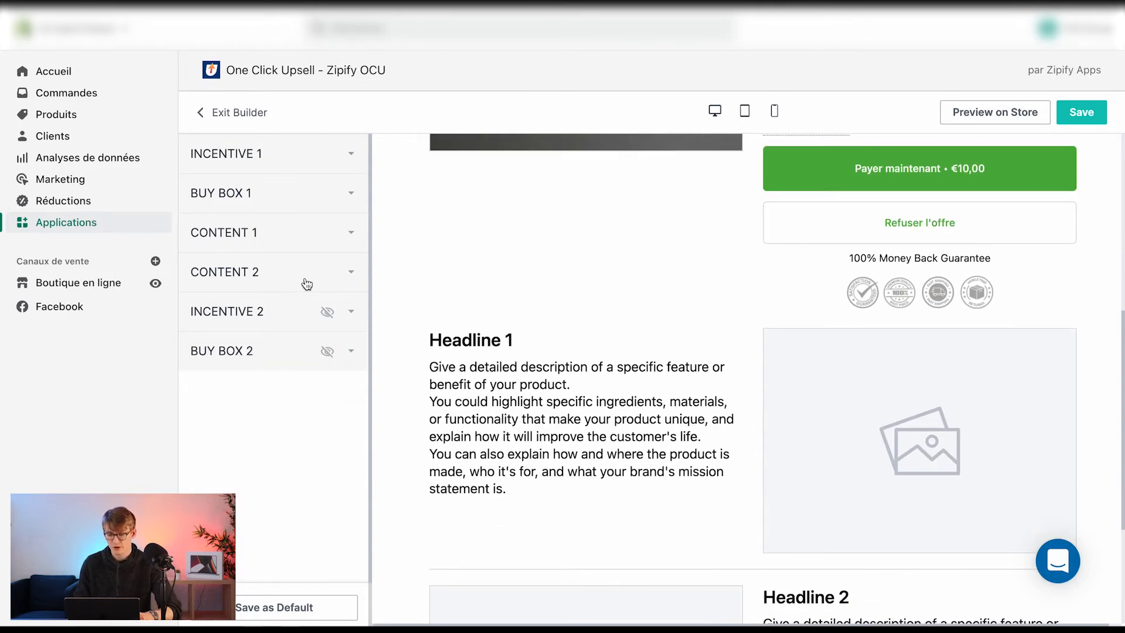
pyautogui.scroll(7, 594, 359)
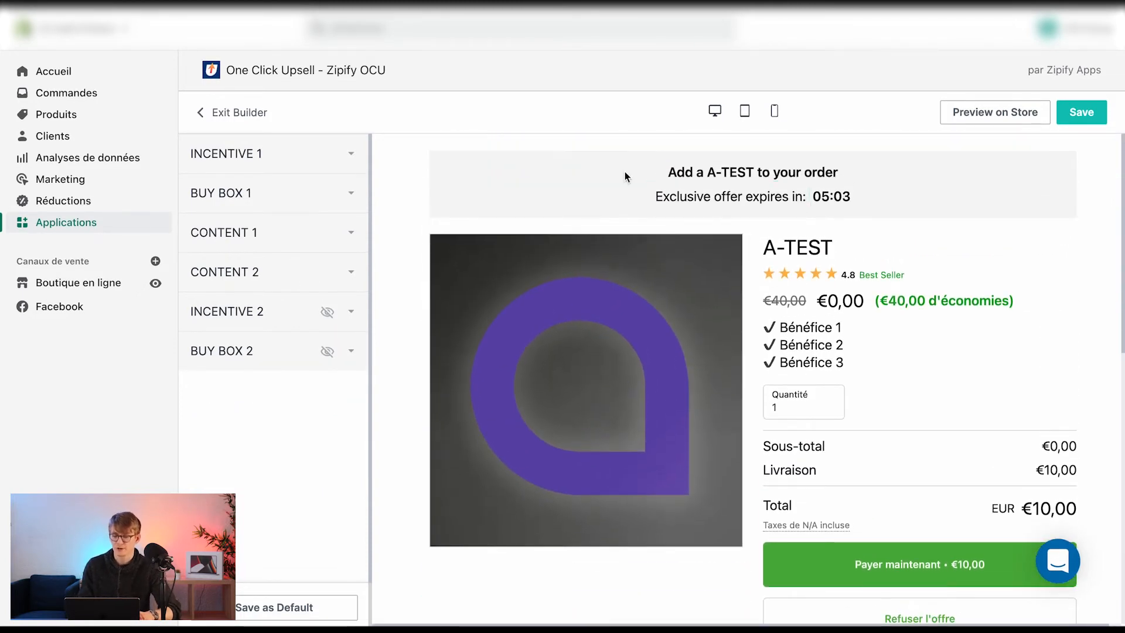
pyautogui.click(289, 191)
pyautogui.scroll(-6, 248, 359)
pyautogui.doubleClick(246, 209)
pyautogui.write('15')
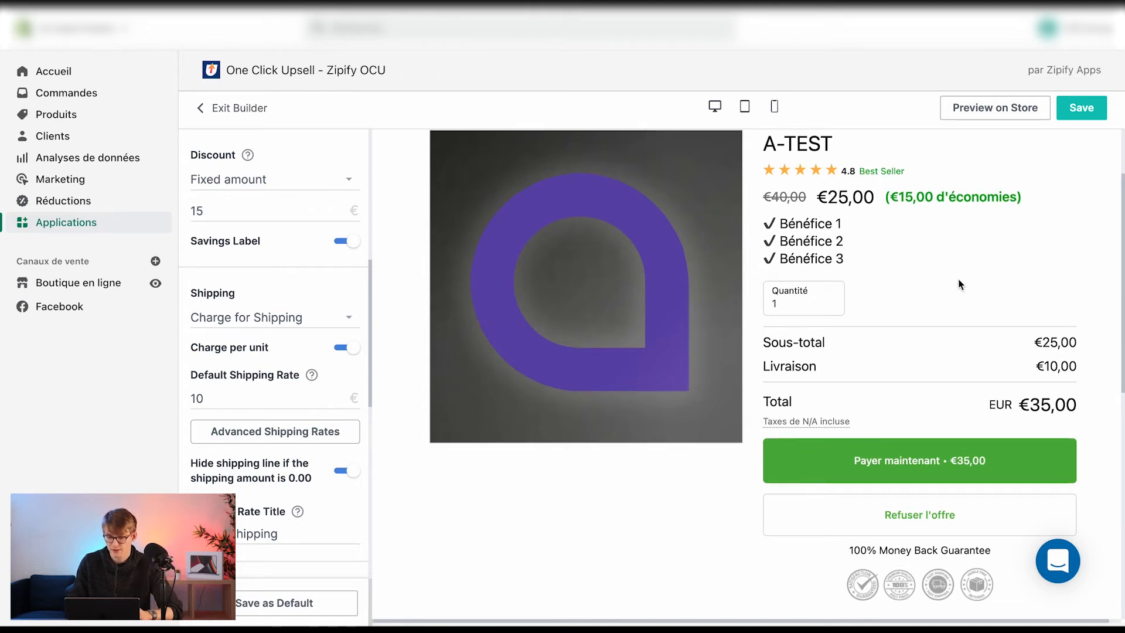
# Save the offer page and exit the builder
pyautogui.scroll(3, 832, 219)
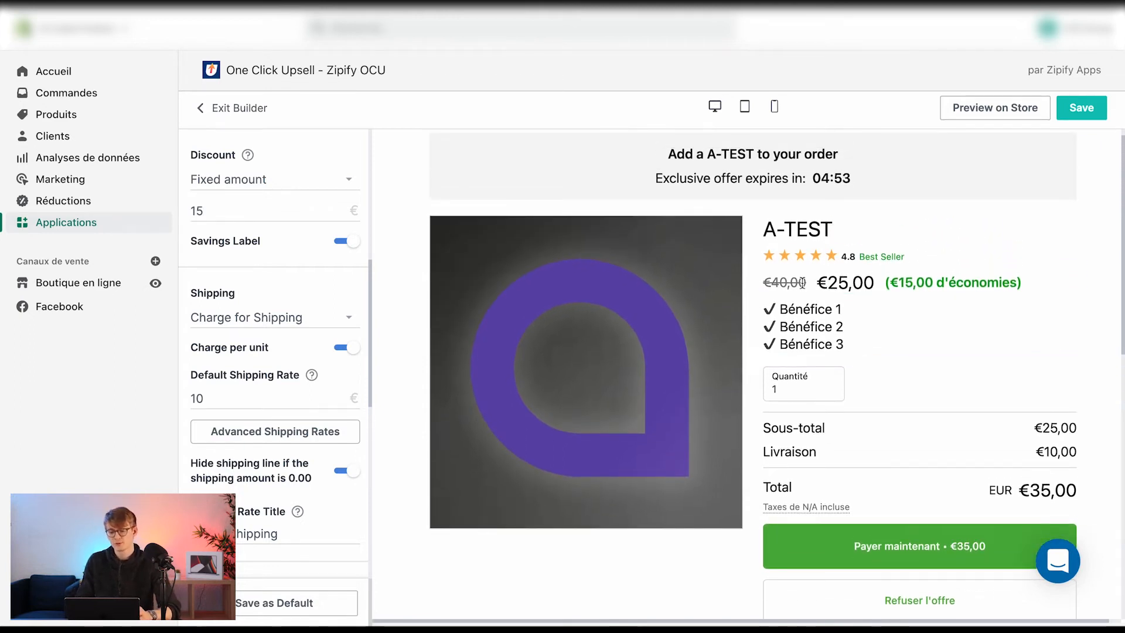
pyautogui.scroll(-3, 856, 486)
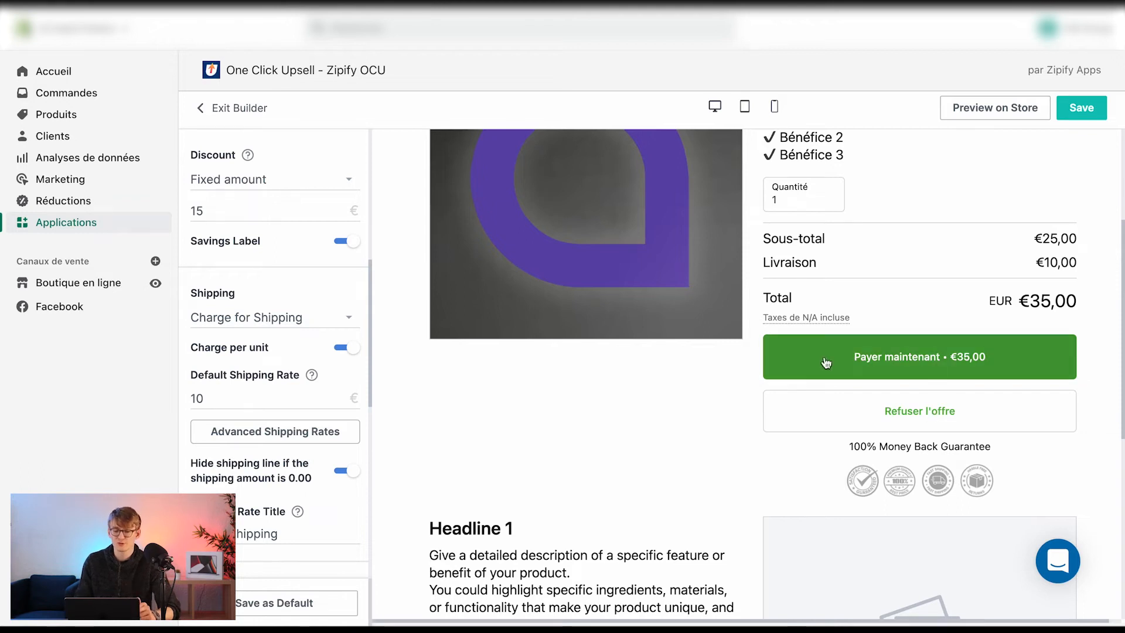
pyautogui.scroll(-1, 730, 409)
pyautogui.click(1080, 111)
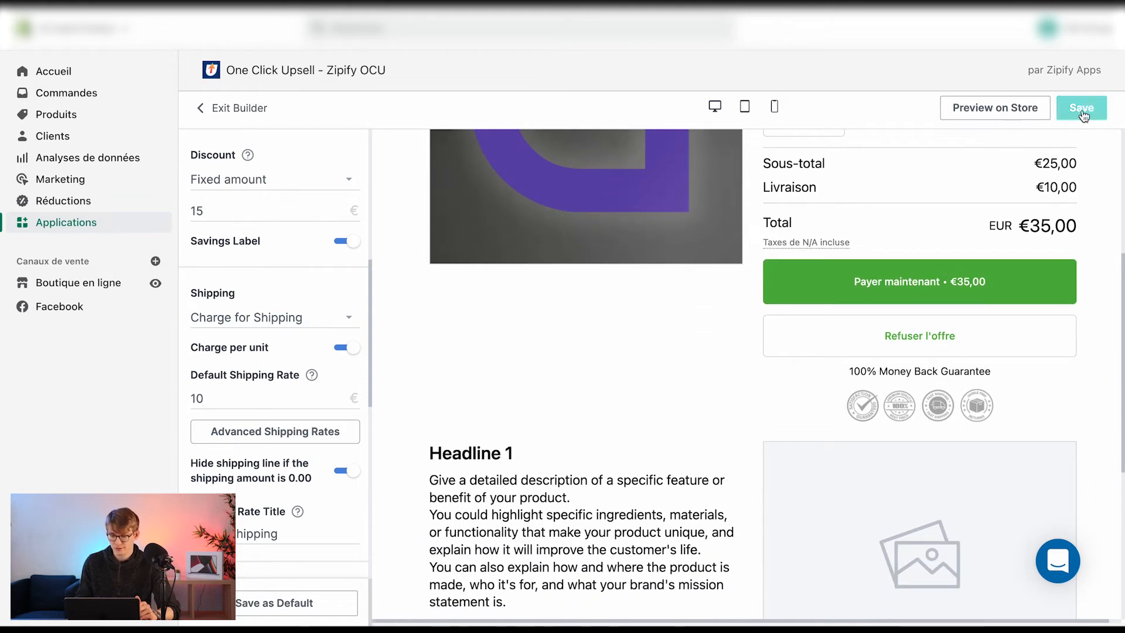
pyautogui.click(230, 109)
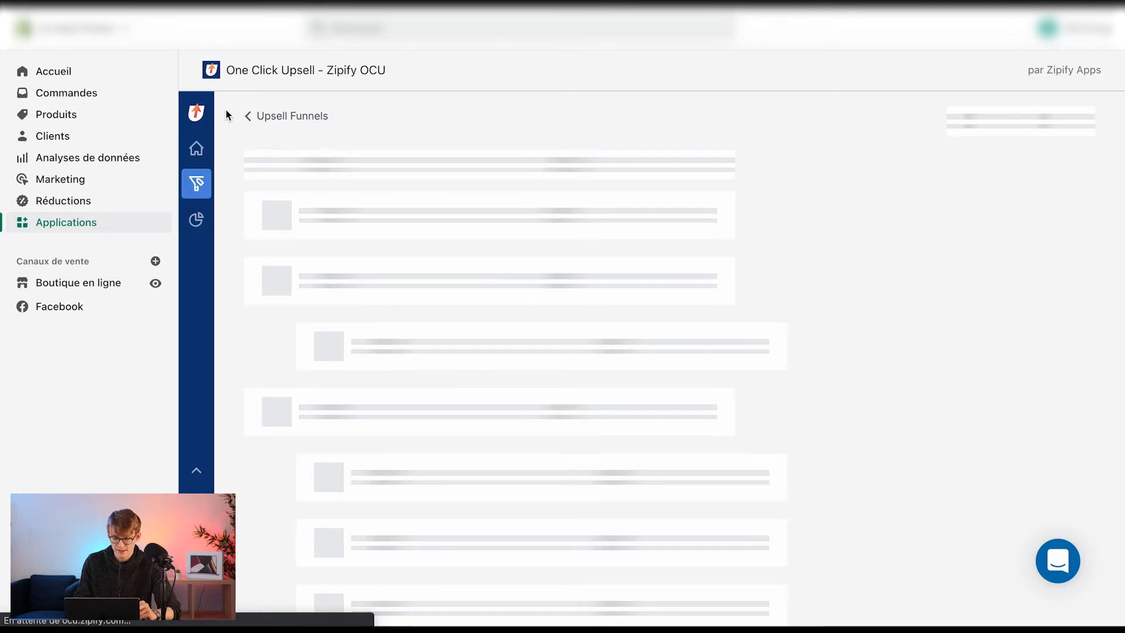
# Add the A-TEST product as Post-Purchase Upsell Offer #2 in the funnel
pyautogui.scroll(-6, 501, 336)
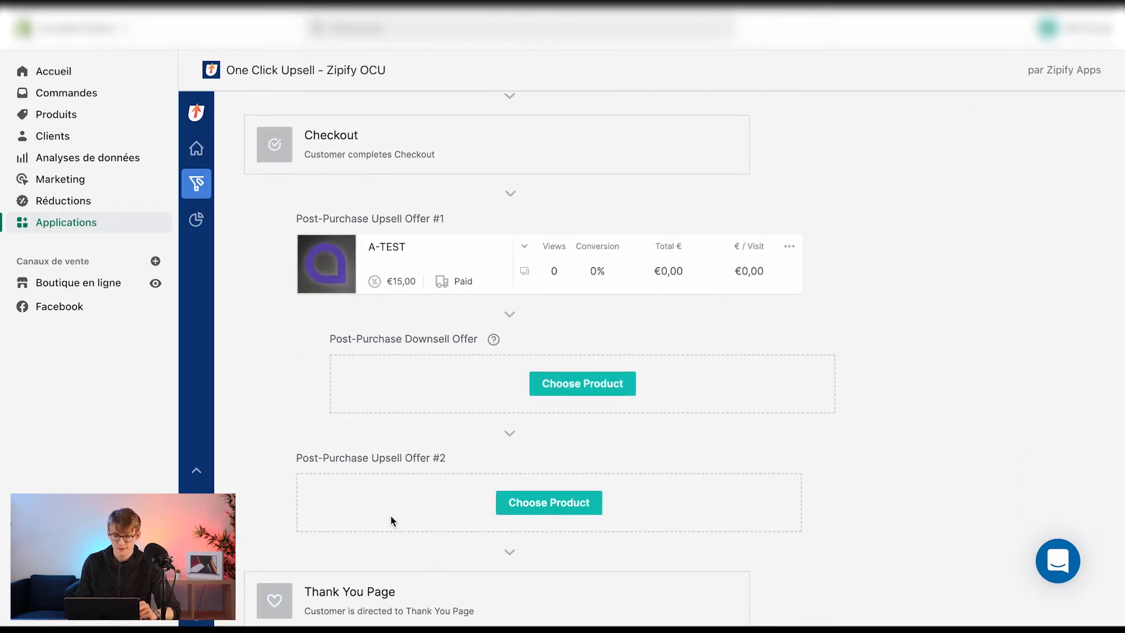
pyautogui.scroll(-1, 354, 372)
pyautogui.click(571, 468)
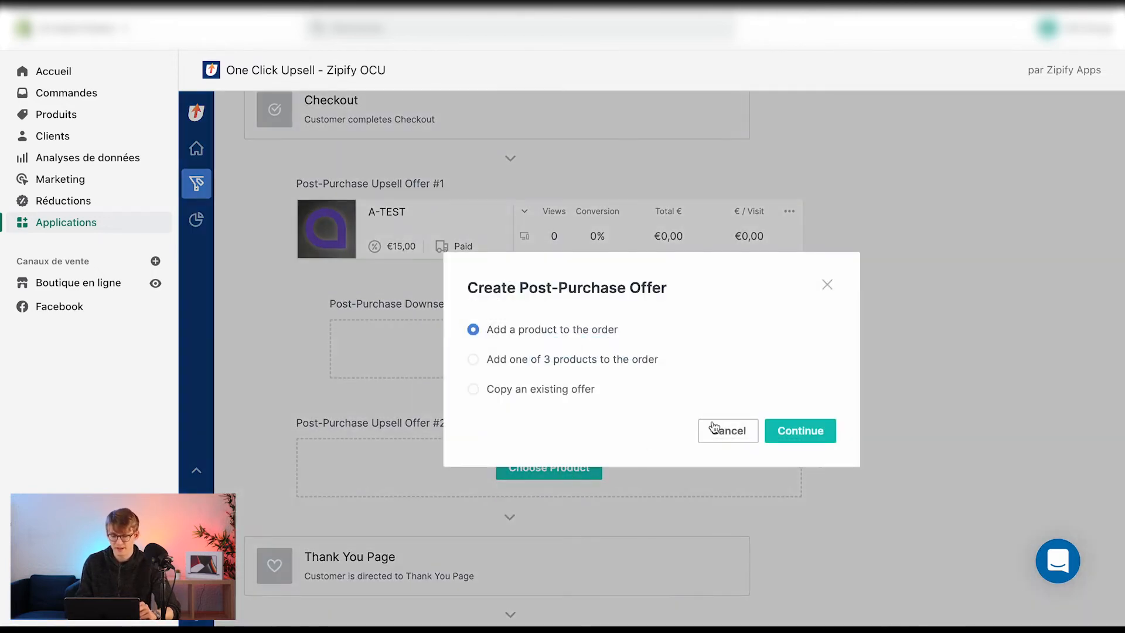
pyautogui.click(796, 431)
pyautogui.click(351, 159)
pyautogui.click(751, 581)
pyautogui.scroll(2, 424, 219)
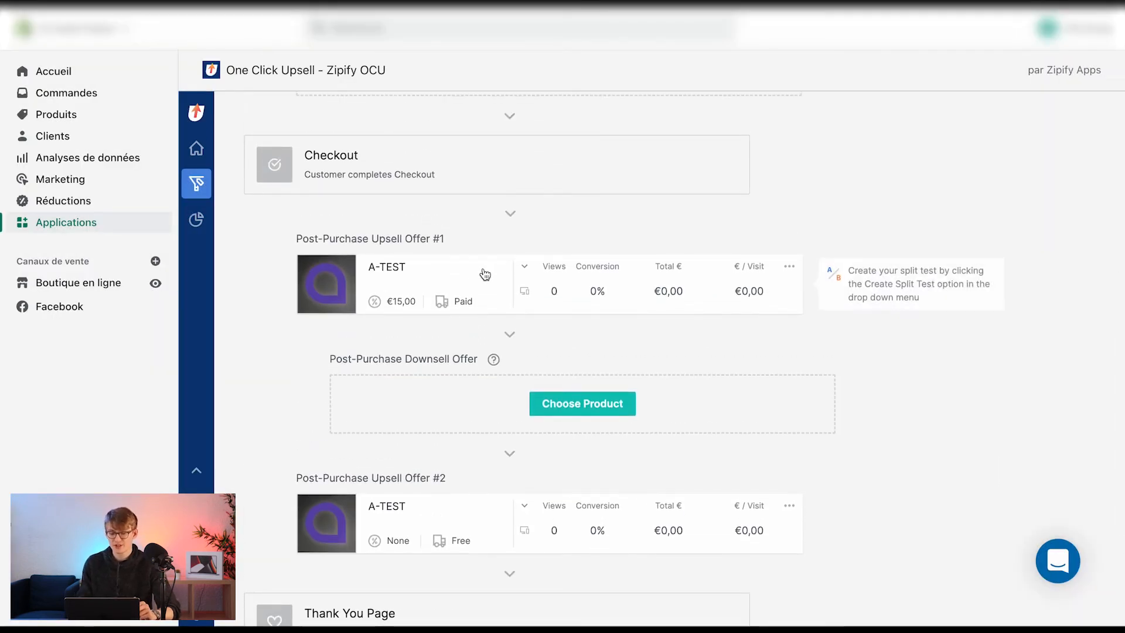
# Open the offer creation dialog for the post-purchase downsell slot and cancel it
pyautogui.scroll(-2, 484, 272)
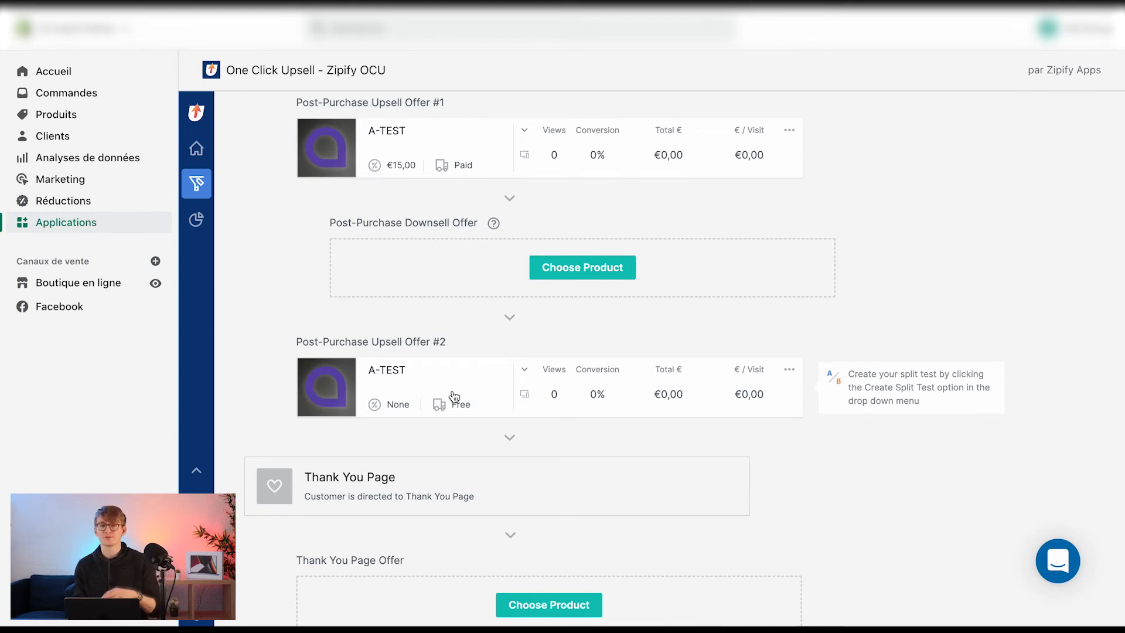
pyautogui.scroll(1, 581, 390)
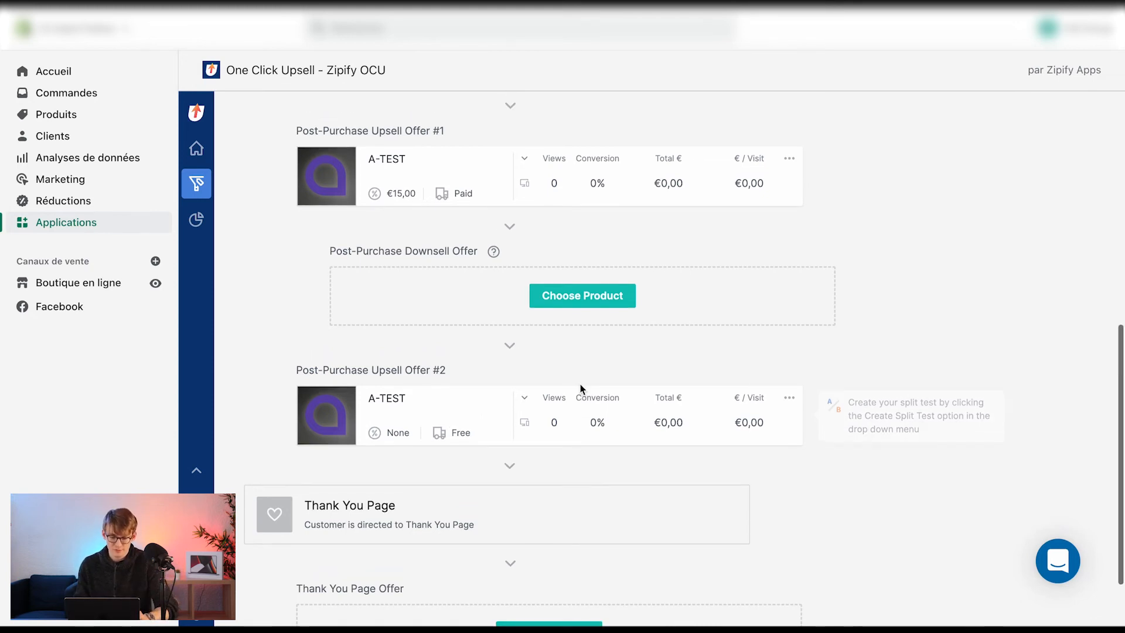
pyautogui.moveTo(336, 251); pyautogui.dragTo(469, 256)
pyautogui.click(283, 242)
pyautogui.scroll(2, 283, 241)
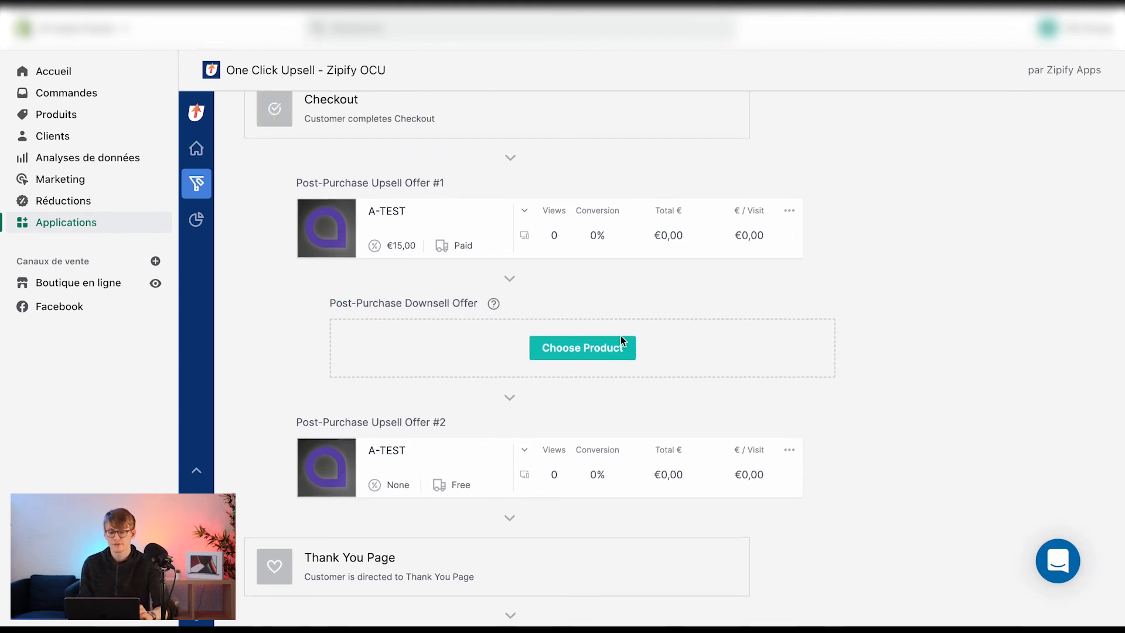
pyautogui.click(618, 359)
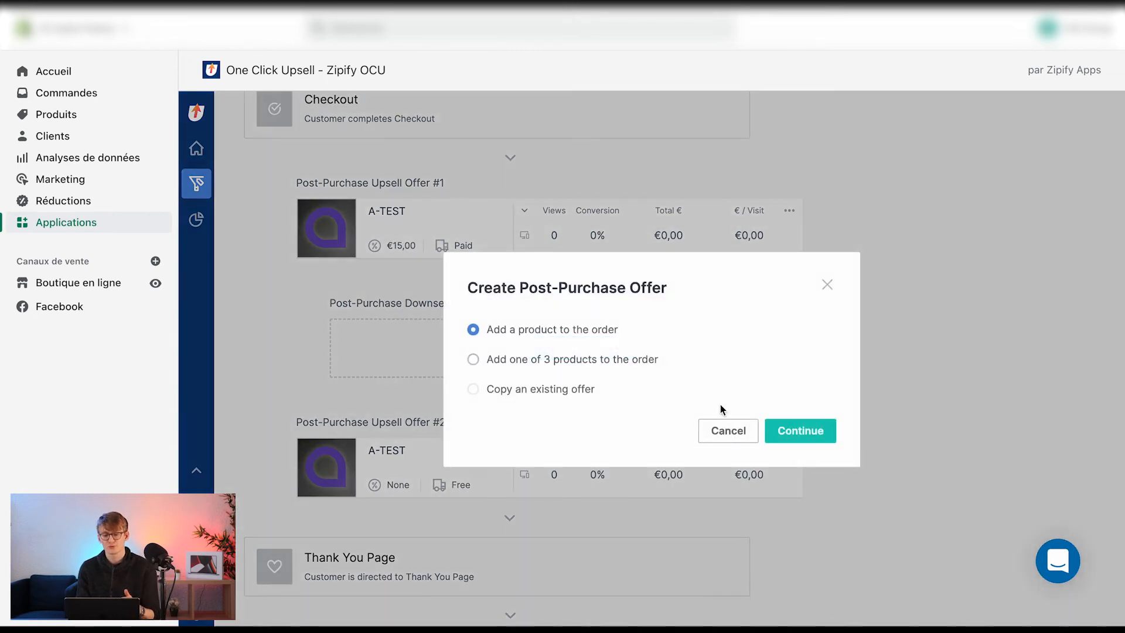
pyautogui.click(729, 433)
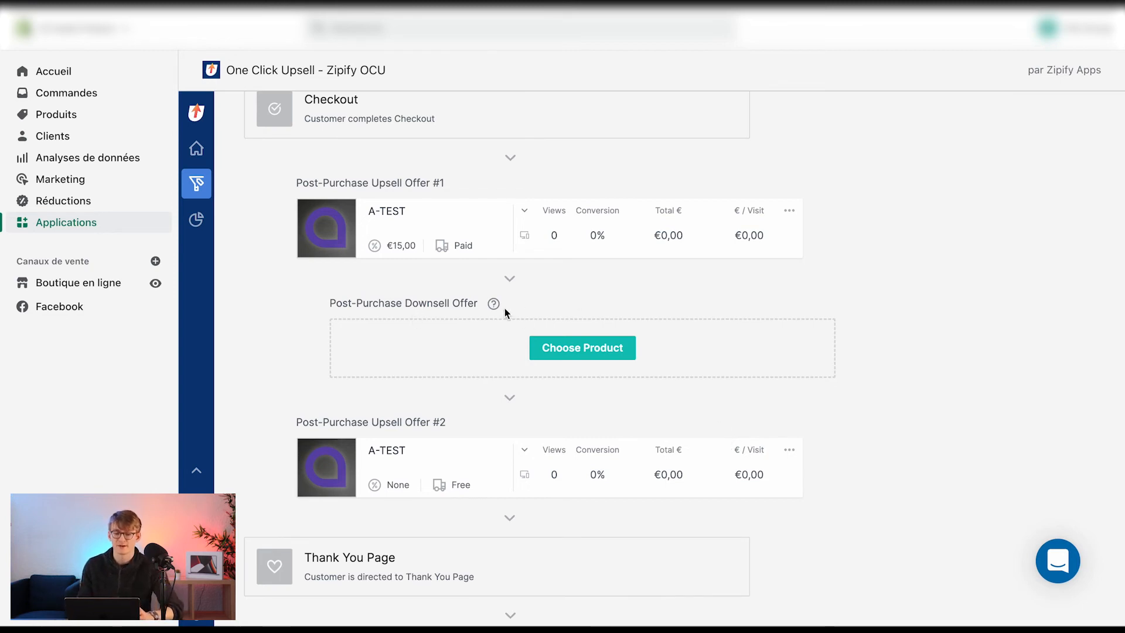
pyautogui.click(789, 449)
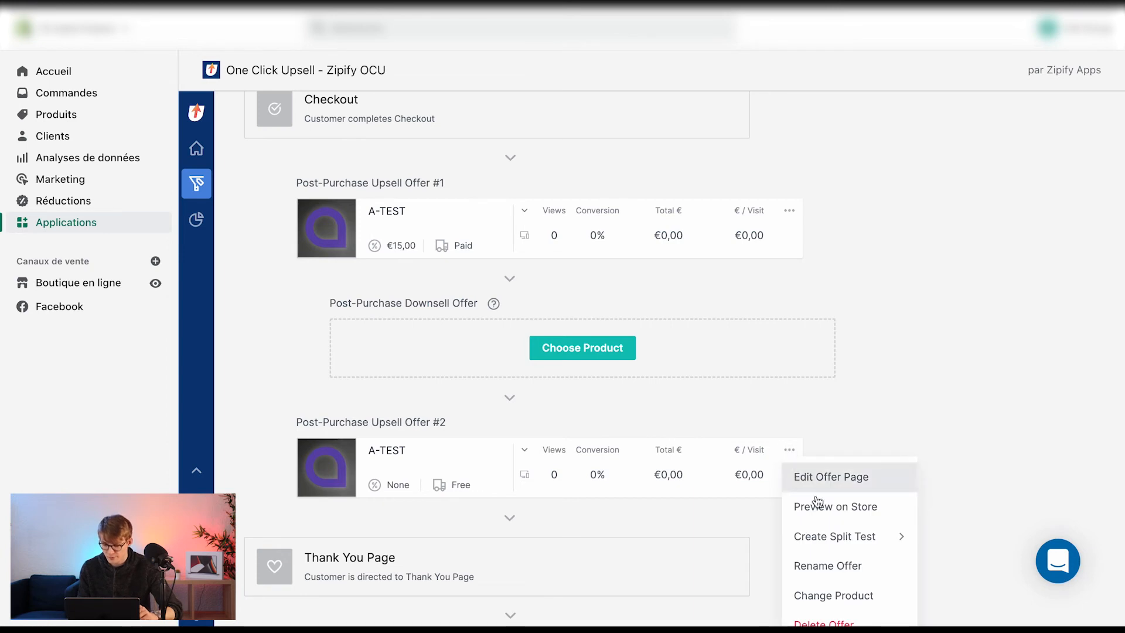
pyautogui.moveTo(817, 536)
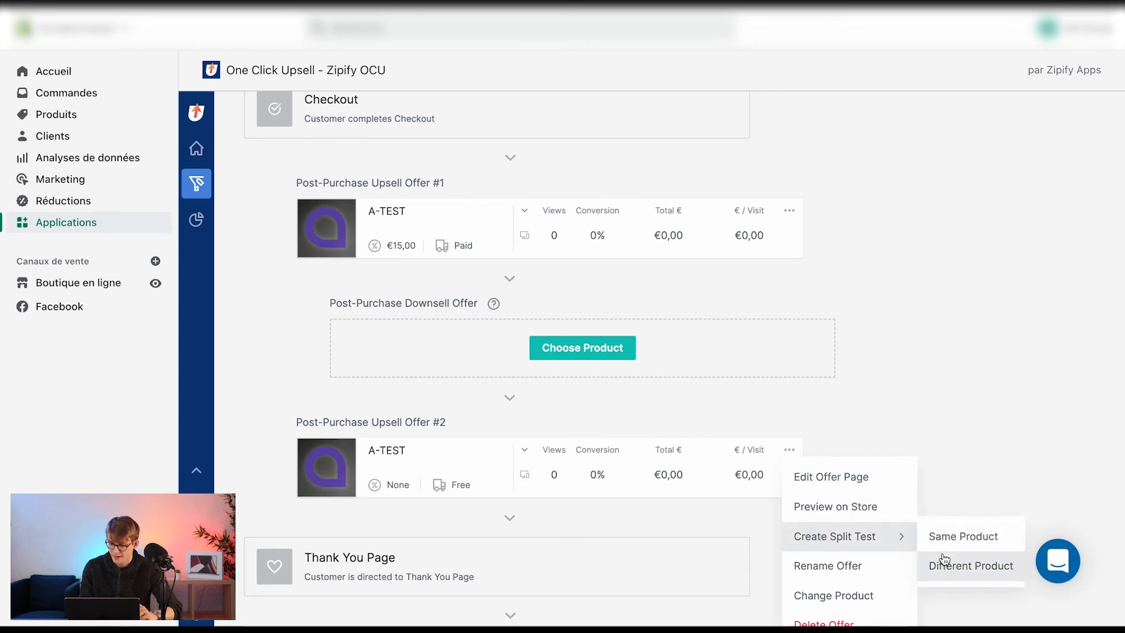
pyautogui.click(953, 483)
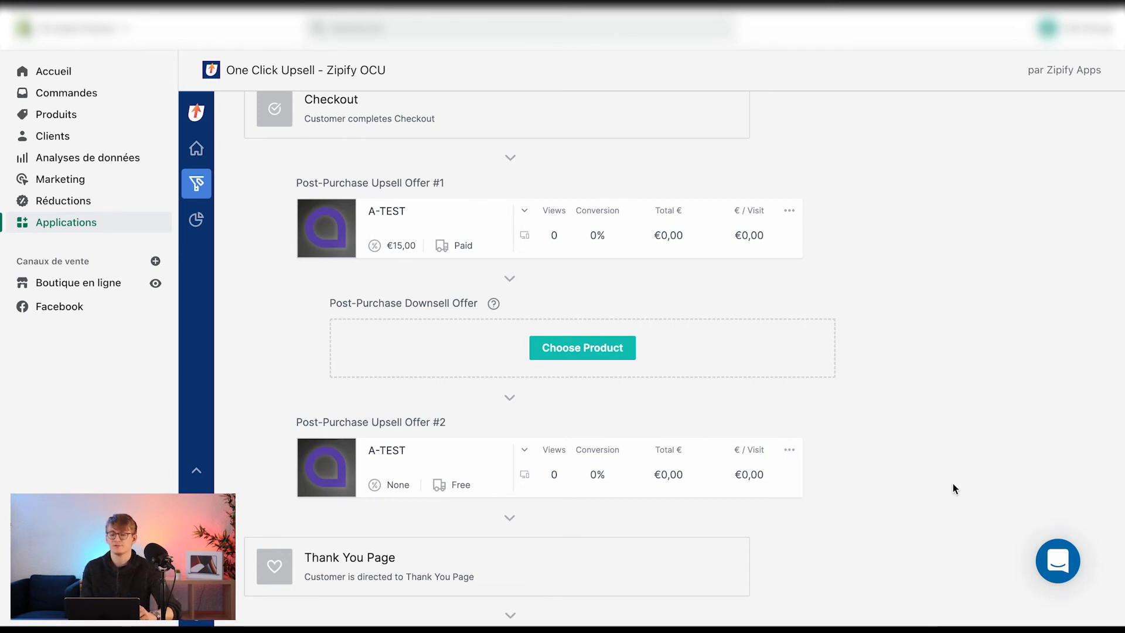
# Review the funnel's offer slots from checkout down to the Thank You Page Offer
pyautogui.scroll(-1, 951, 447)
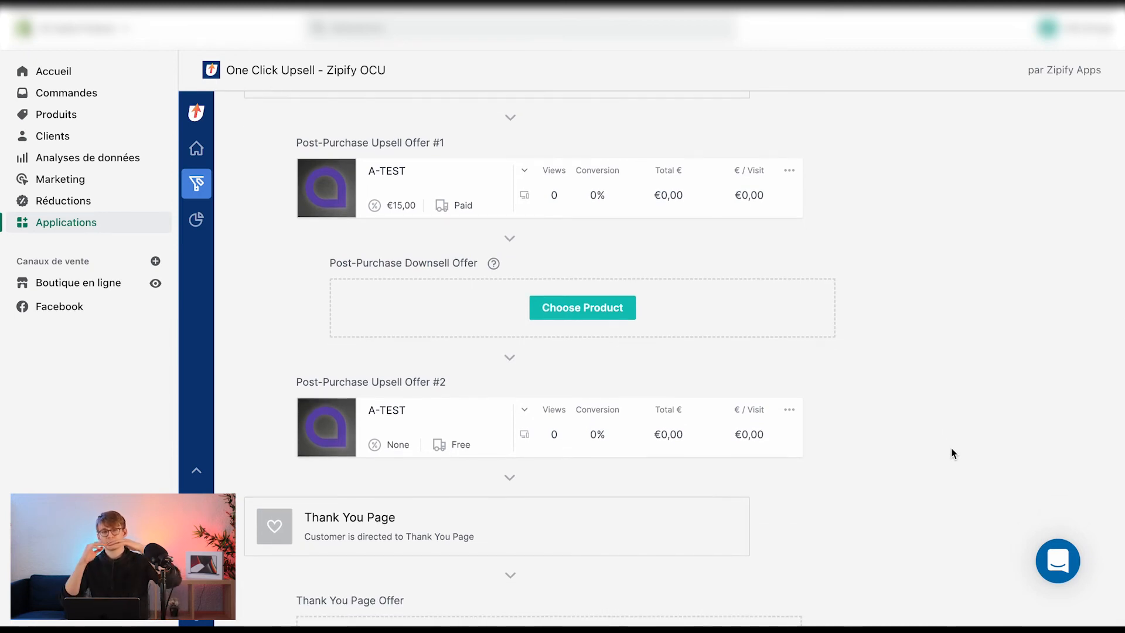
pyautogui.scroll(-1, 951, 447)
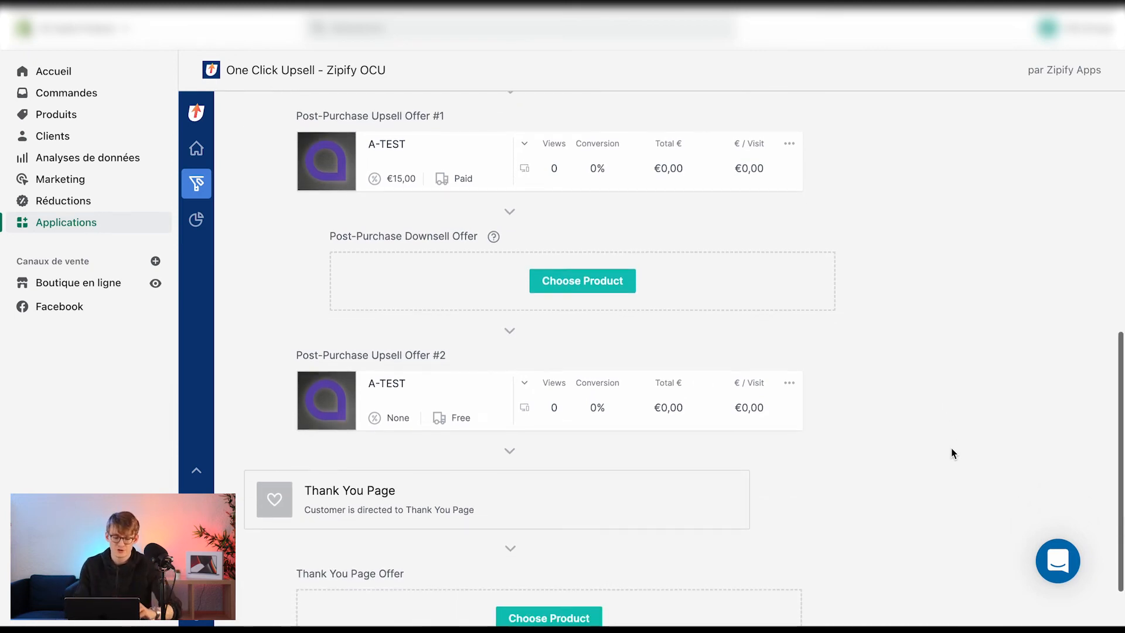
pyautogui.scroll(-2, 622, 469)
pyautogui.moveTo(304, 419); pyautogui.dragTo(395, 420)
pyautogui.click(934, 418)
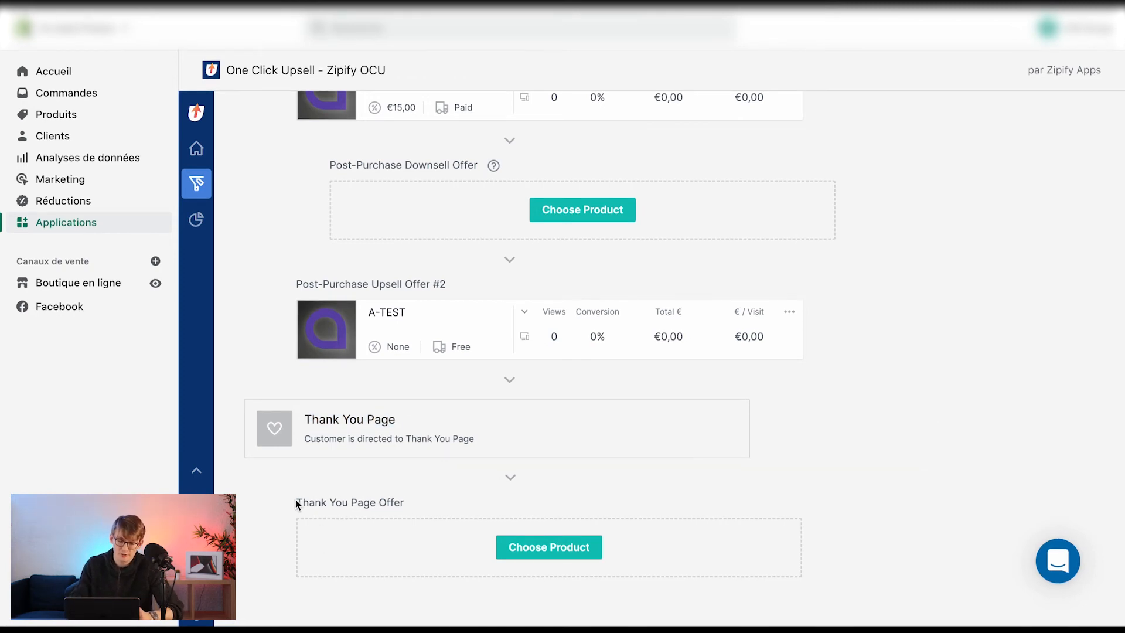
pyautogui.moveTo(294, 502); pyautogui.dragTo(427, 504)
pyautogui.click(351, 504)
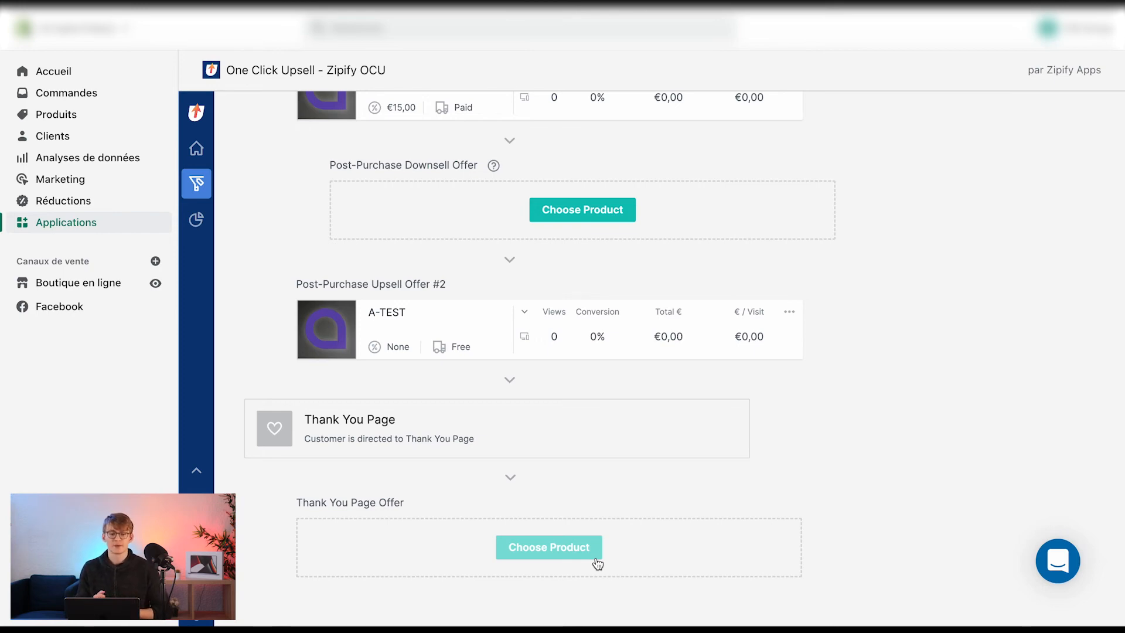
pyautogui.scroll(7, 597, 562)
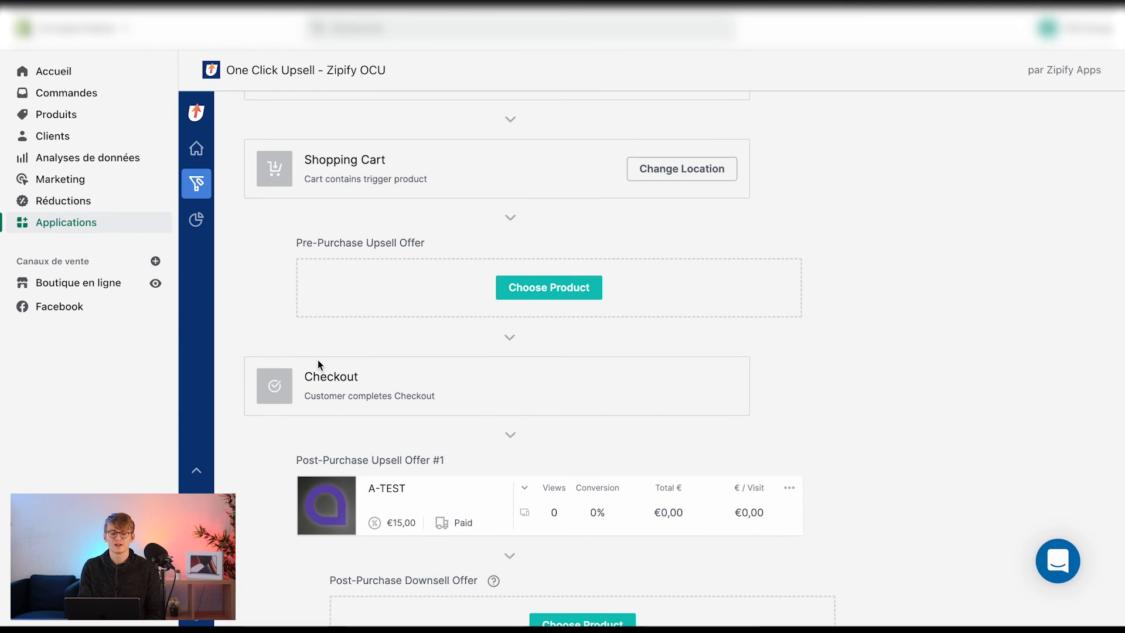
pyautogui.scroll(-3, 412, 310)
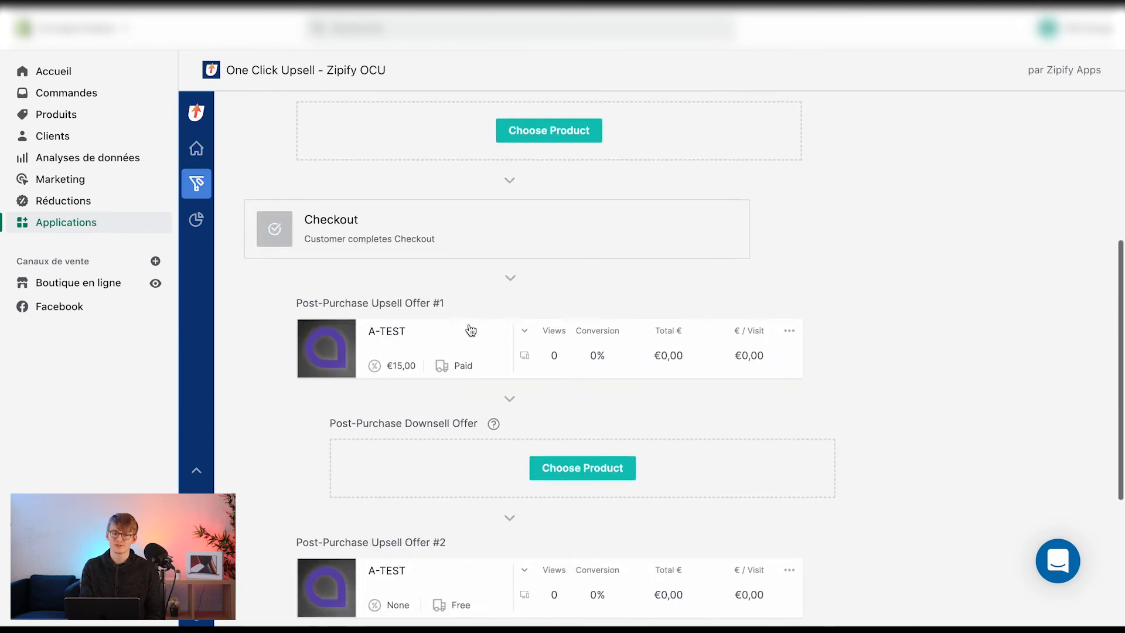
pyautogui.scroll(-5, 556, 340)
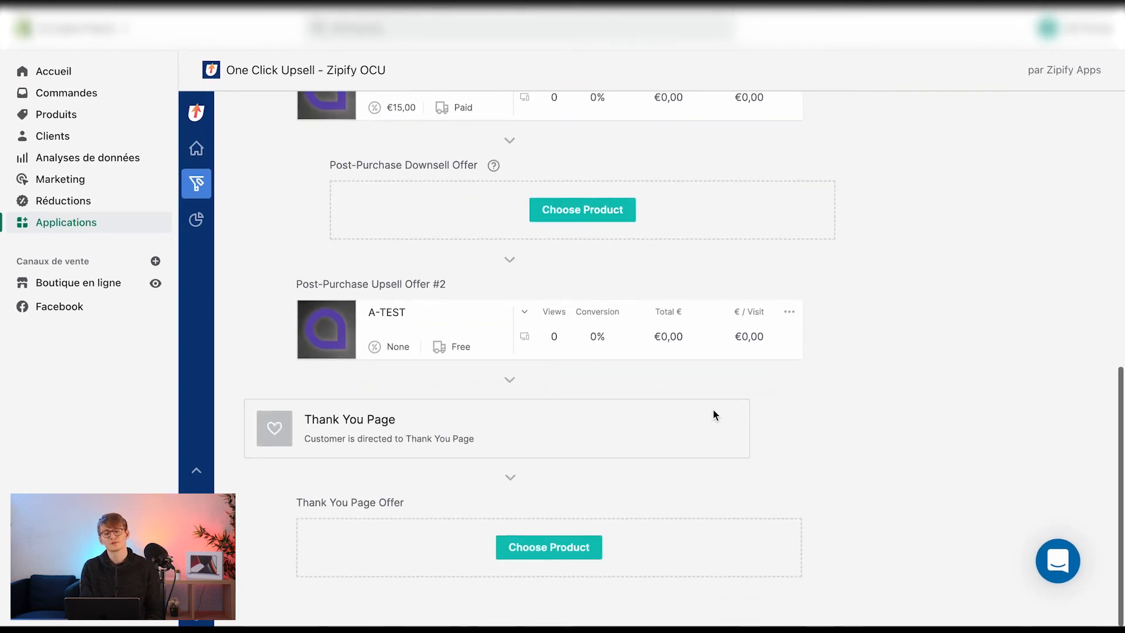